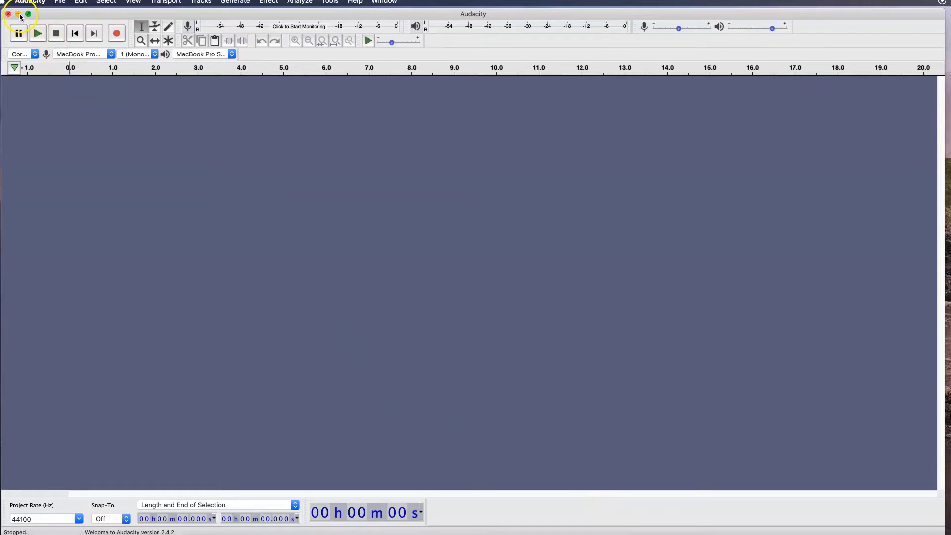
- Minimize Audacity, switch to Finder and open the MUSIC folder on the RJM_SD2 card
left_click(19, 13)
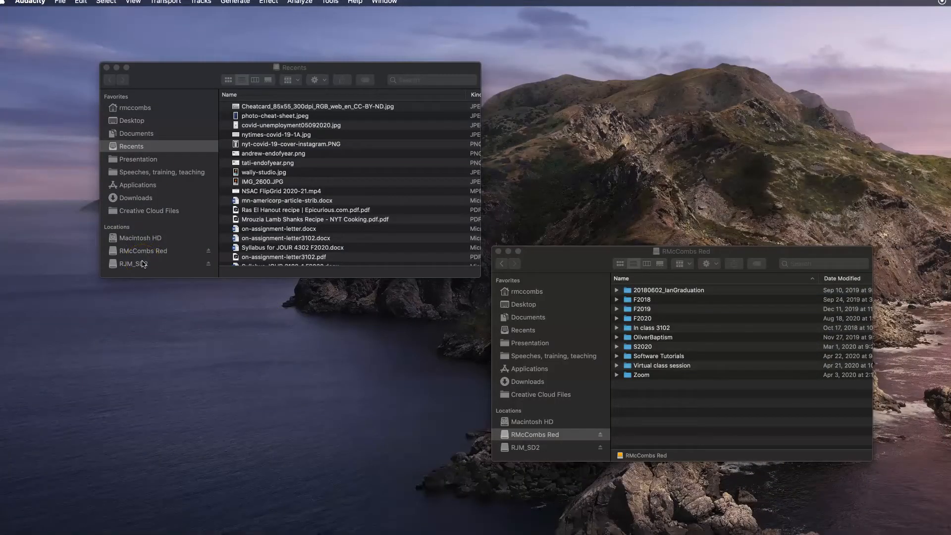
left_click(142, 266)
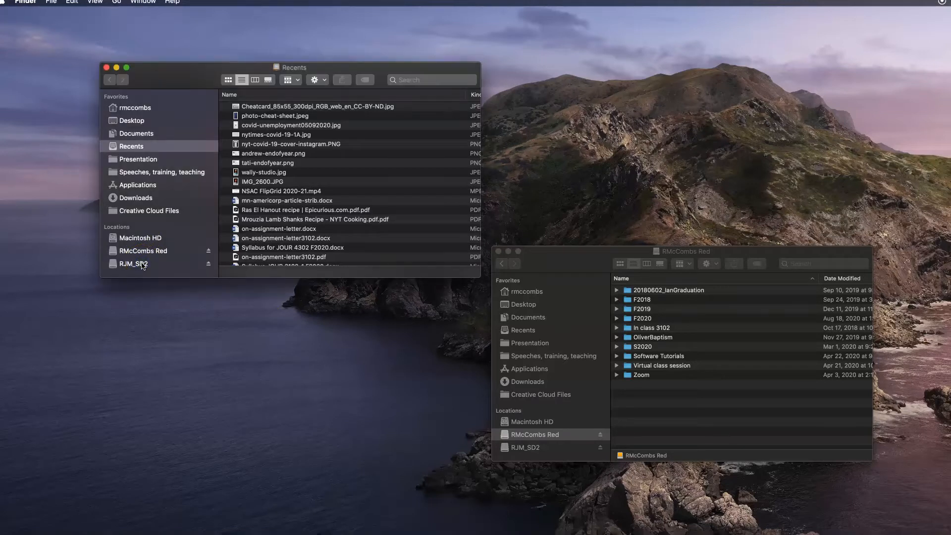
left_click(142, 266)
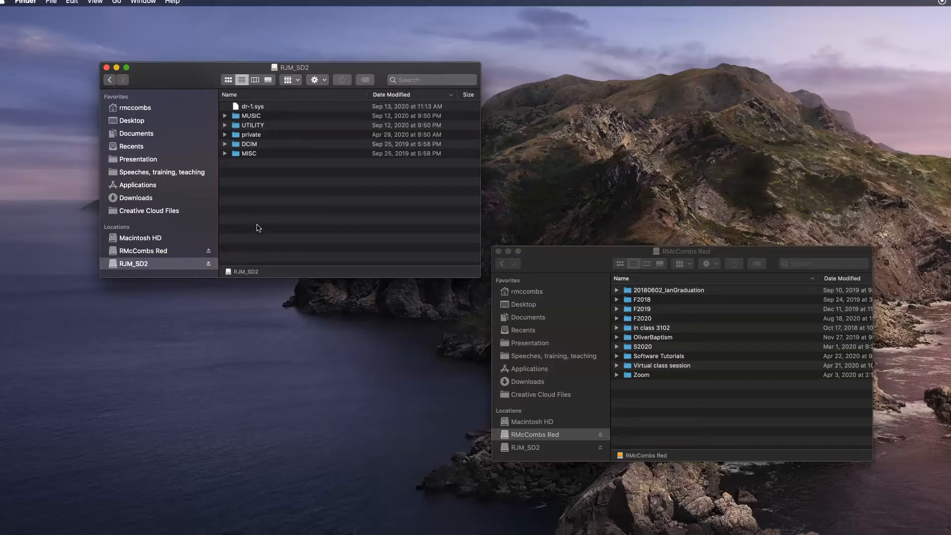
scroll(257, 228, "right", 2)
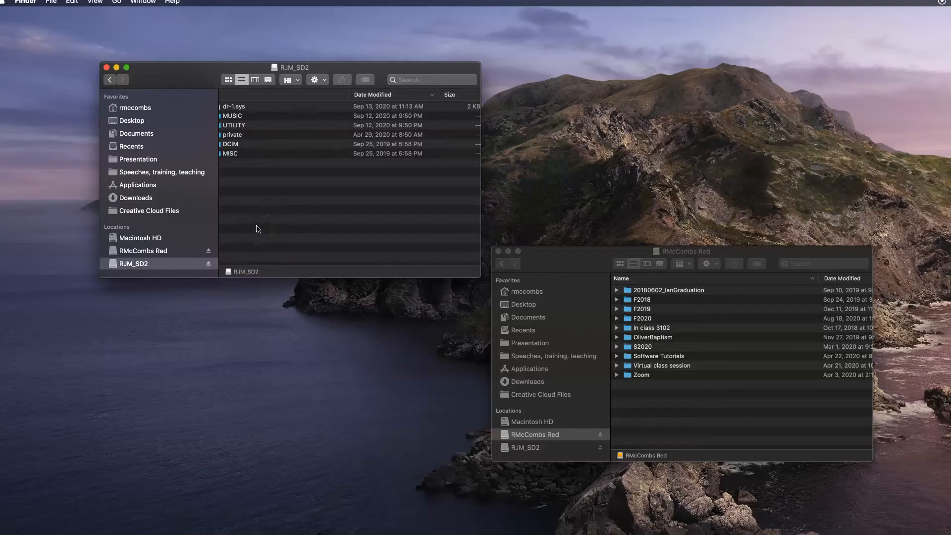
scroll(248, 218, "right", 1)
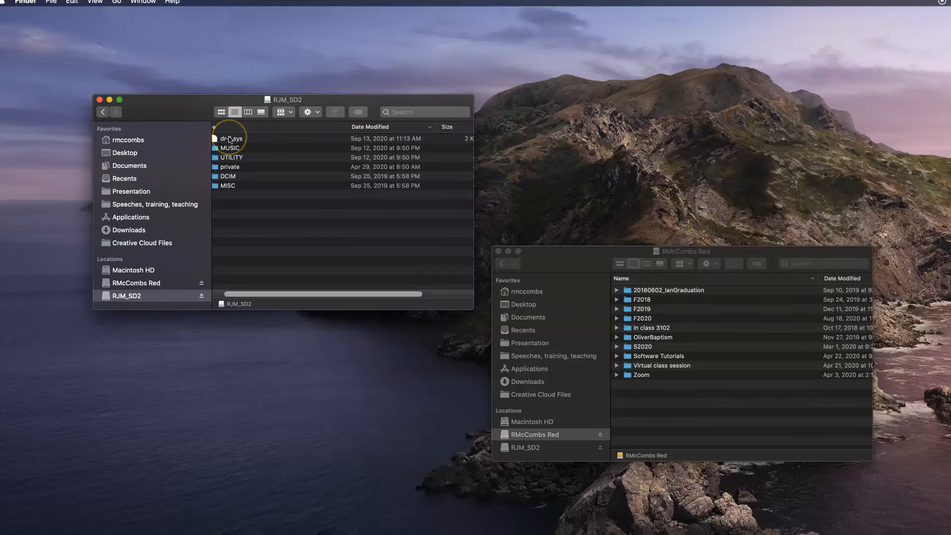
left_click(230, 139)
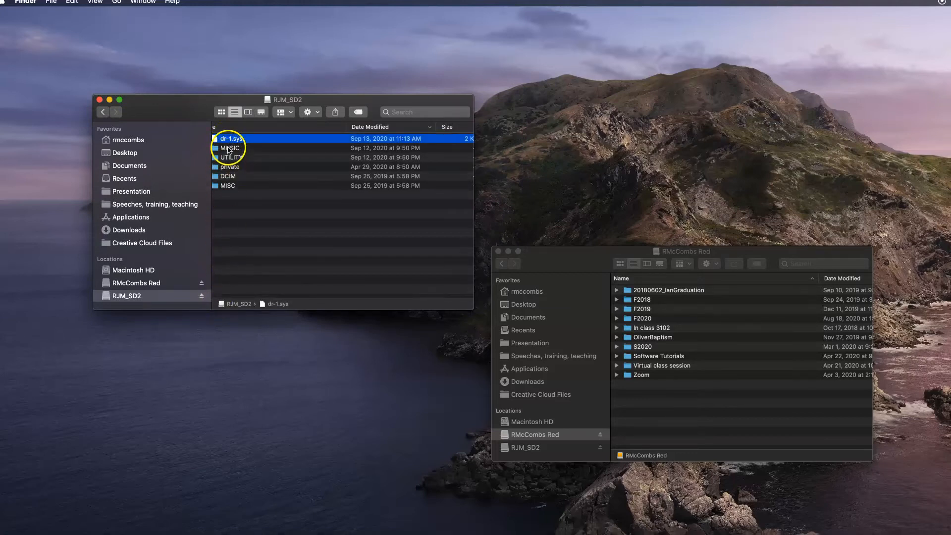
left_click(228, 148)
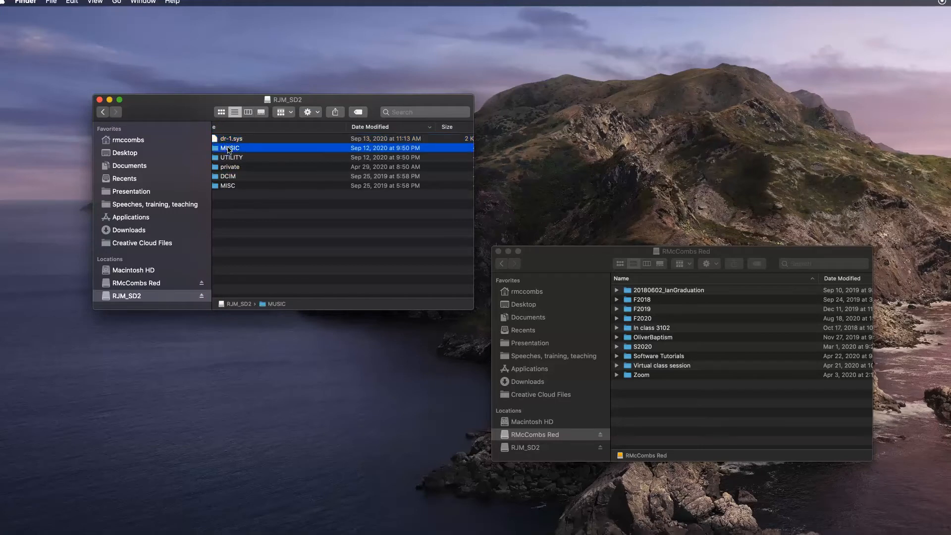
double_click(229, 149)
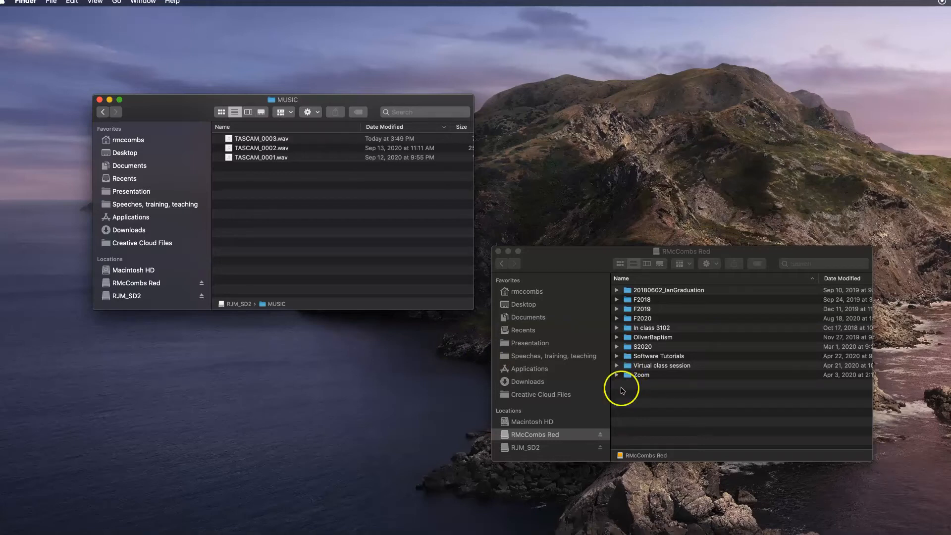
- Create a folder named "3102 Interview 1" at the top level of the external hard drive
left_click(582, 263)
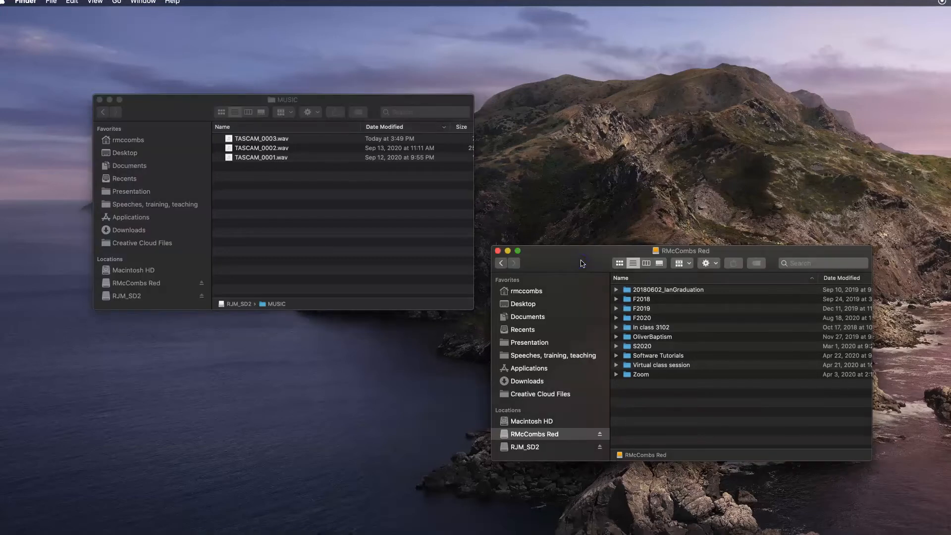
right_click(646, 396)
left_click(656, 403)
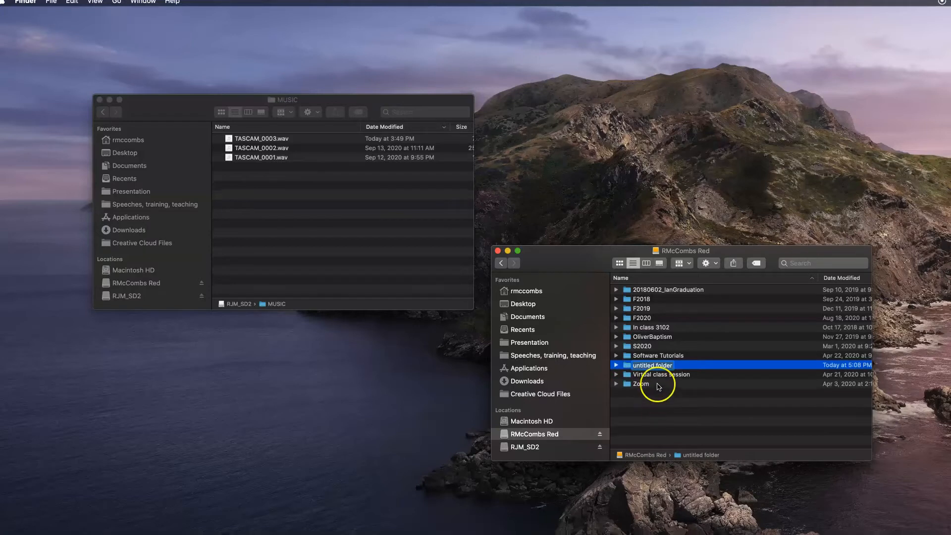
type("3102 Interview 1")
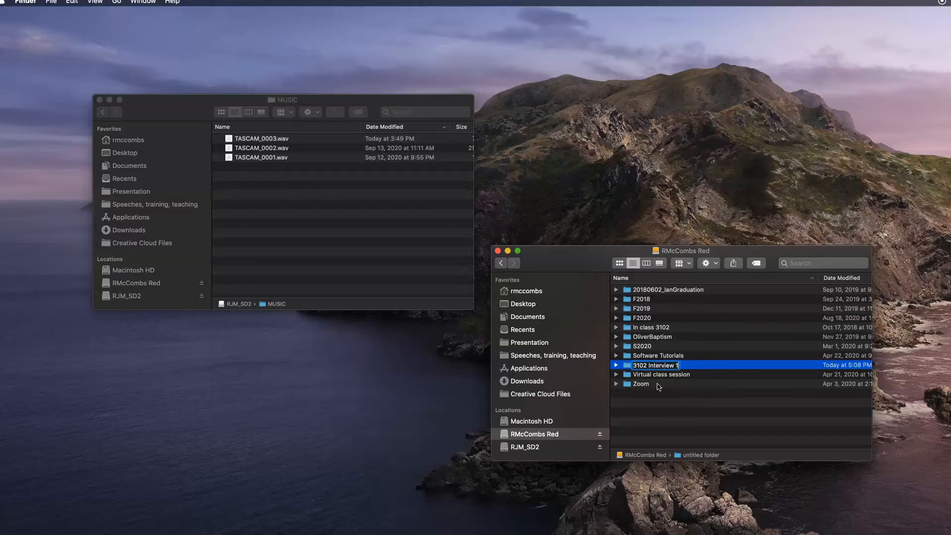
key("Return")
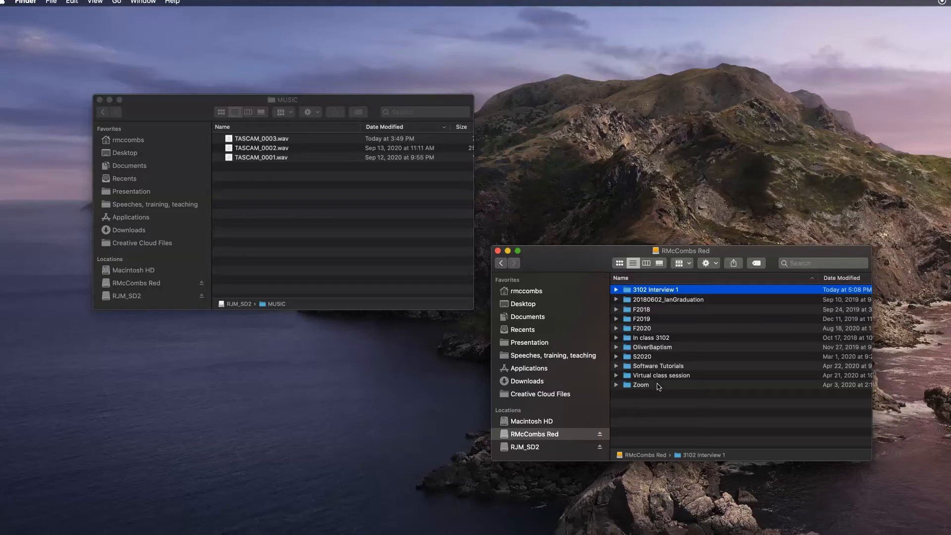
- Copy TASCAM_0002.wav and TASCAM_0003.wav from the card into the 3102 Interview 1 folder and eject the RJM_SD2 card
left_click(617, 290)
left_click(262, 148)
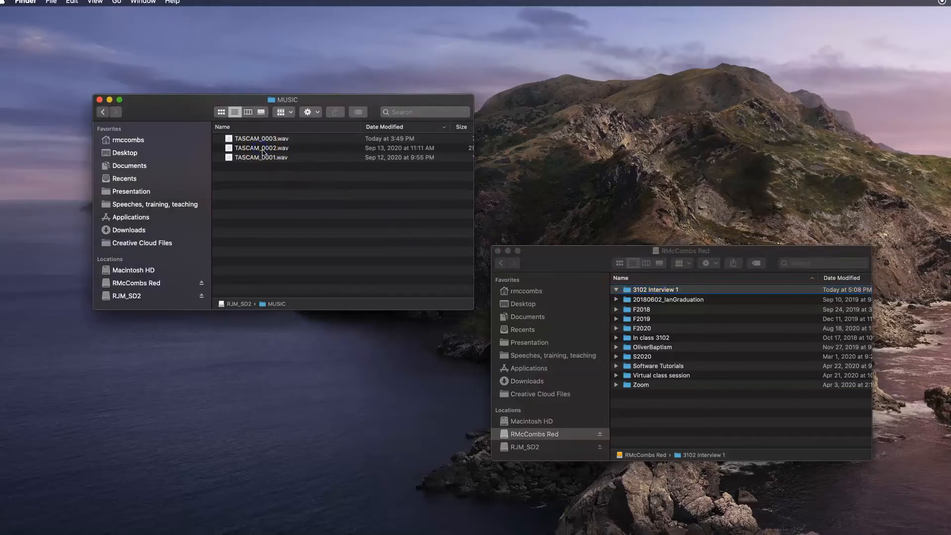
left_click(262, 140, "shift")
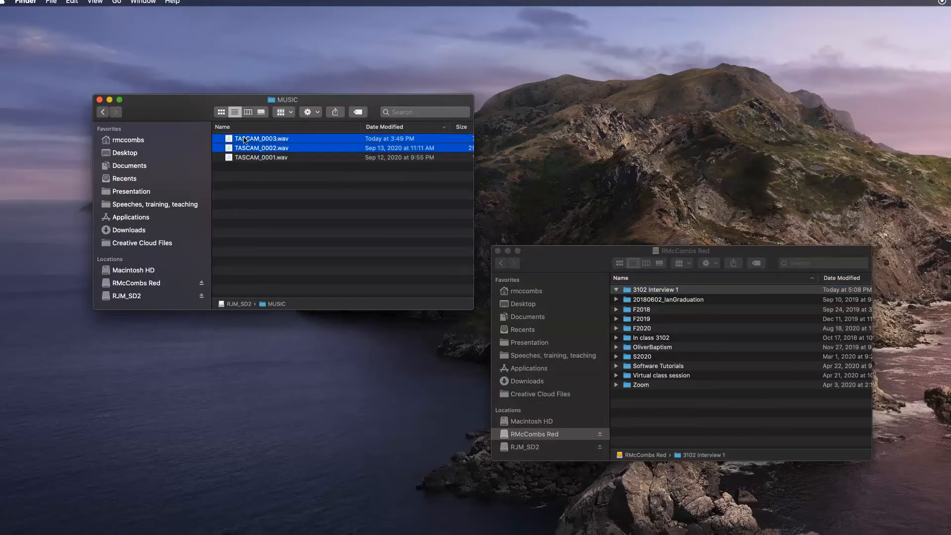
left_click_drag(240, 141, 665, 289)
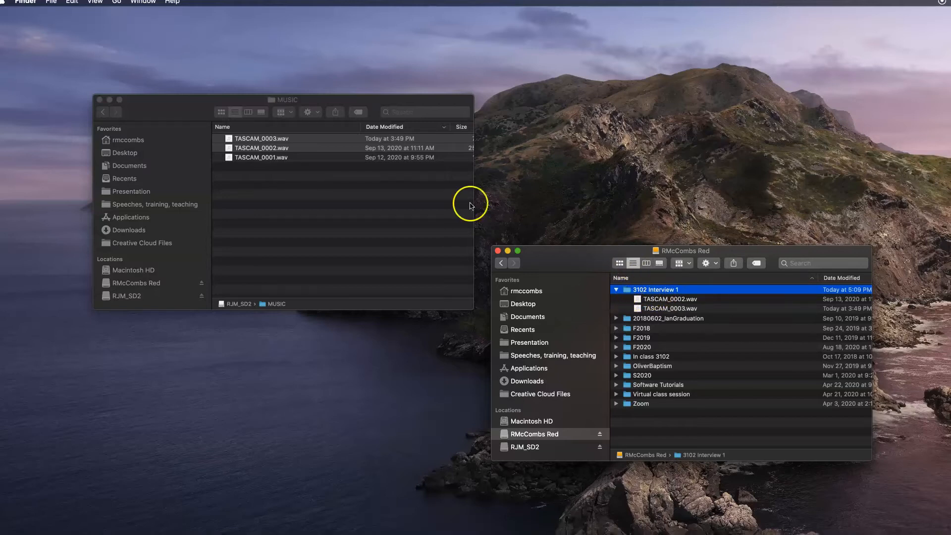
left_click(203, 297)
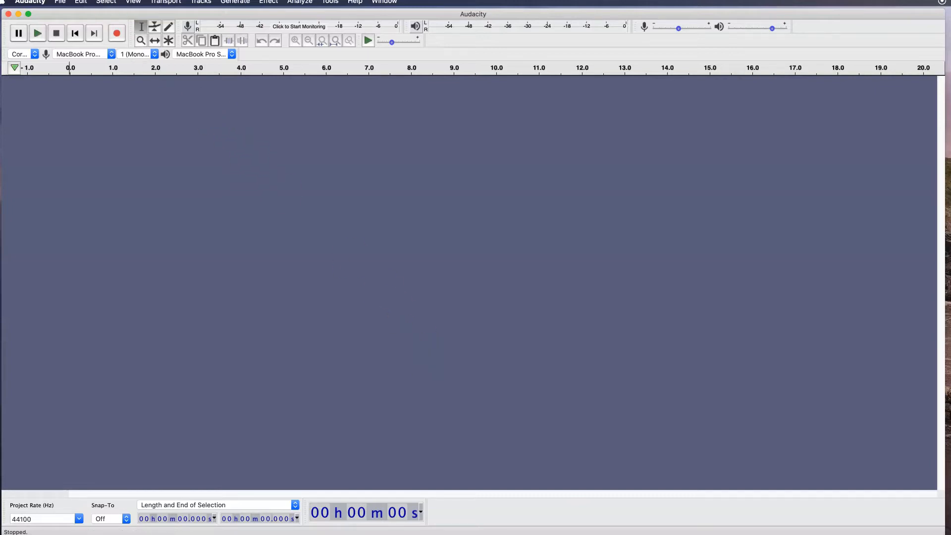
- Switch to Audacity and import TASCAM_0003.wav and TASCAM_0002.wav from the 3102 Interview 1 folder as audio tracks
left_click(60, 3)
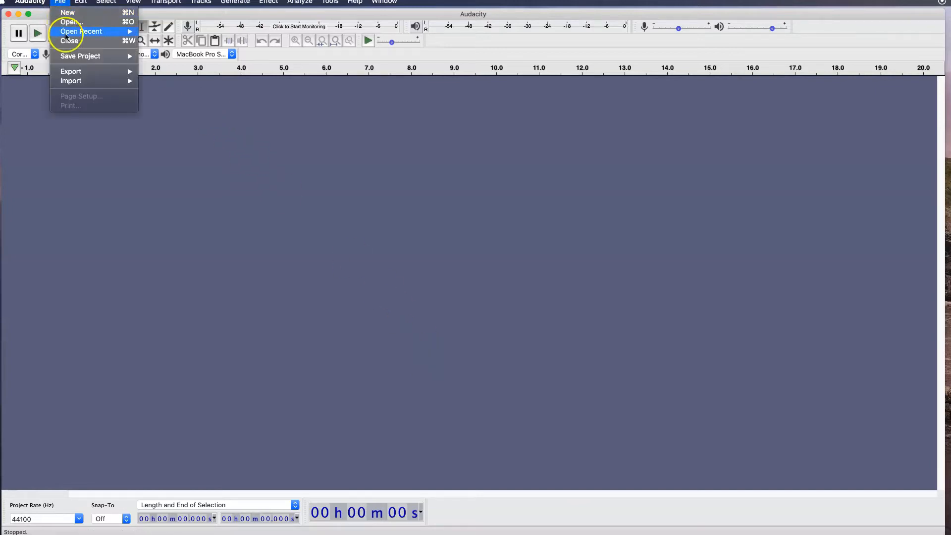
mouse_move(68, 80)
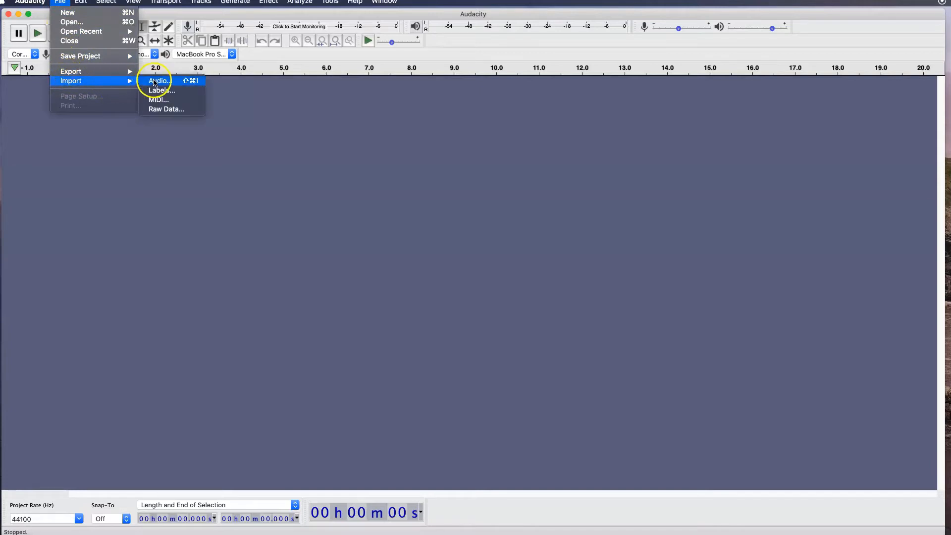
left_click(154, 81)
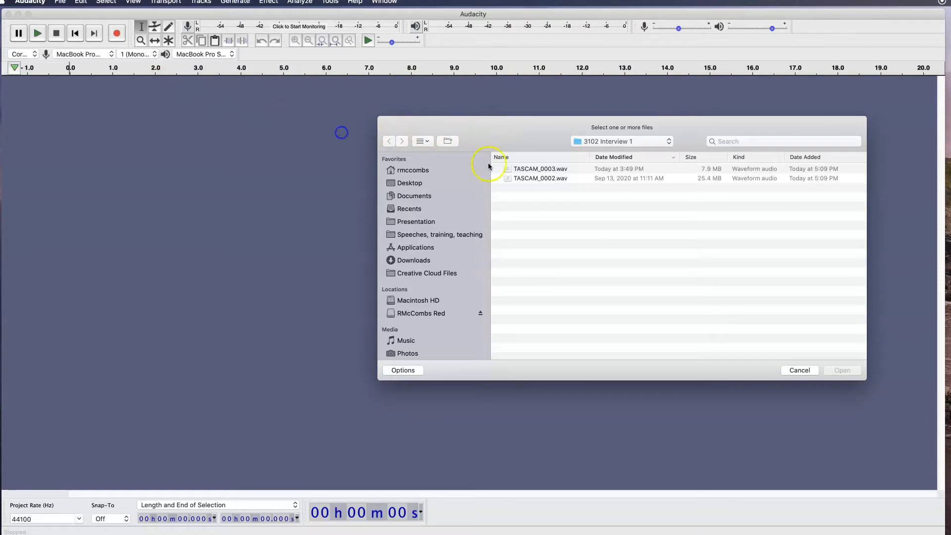
left_click(524, 169)
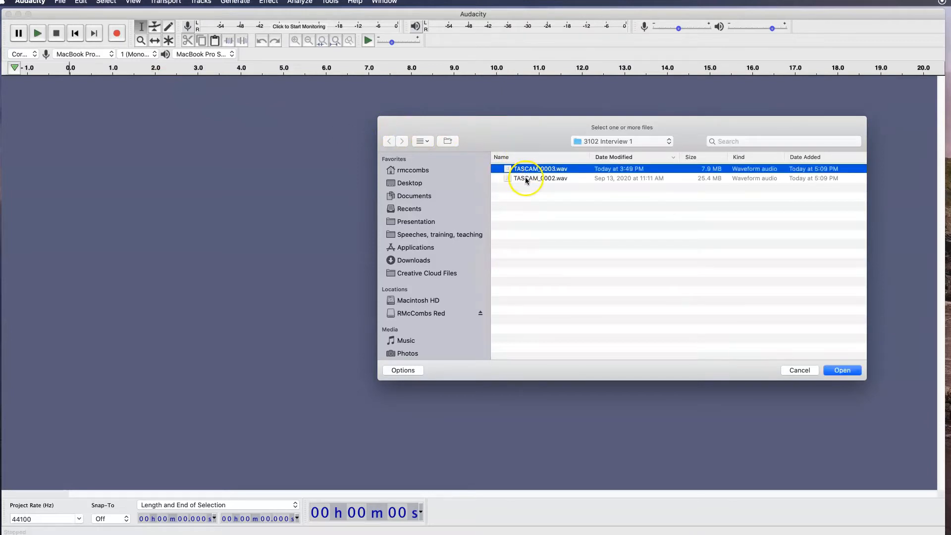
left_click(525, 178, "shift")
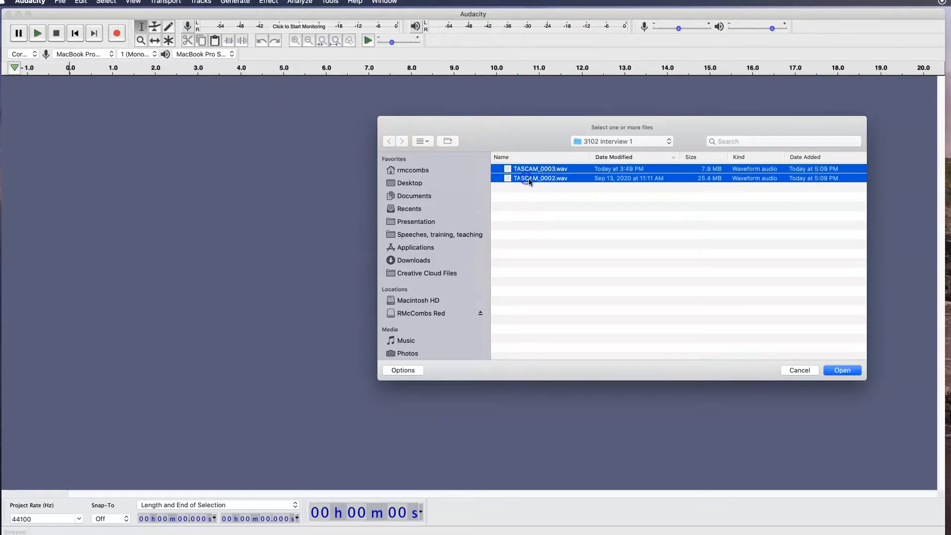
left_click(842, 371)
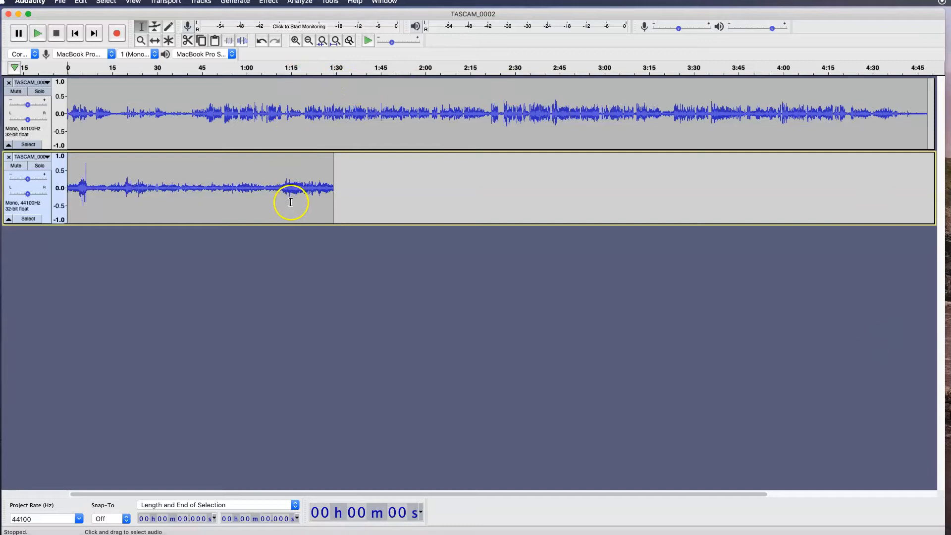
scroll(291, 202, "right", 3)
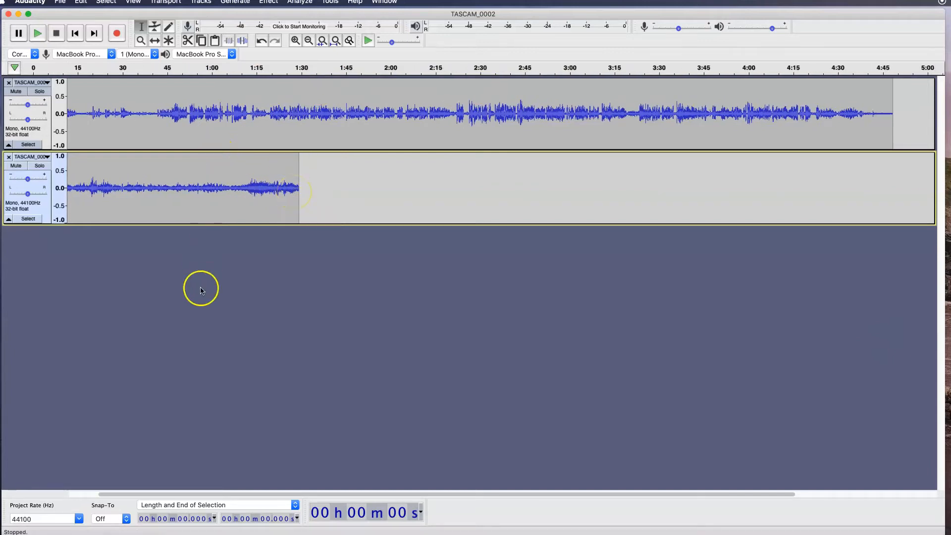
scroll(160, 195, "left", 3)
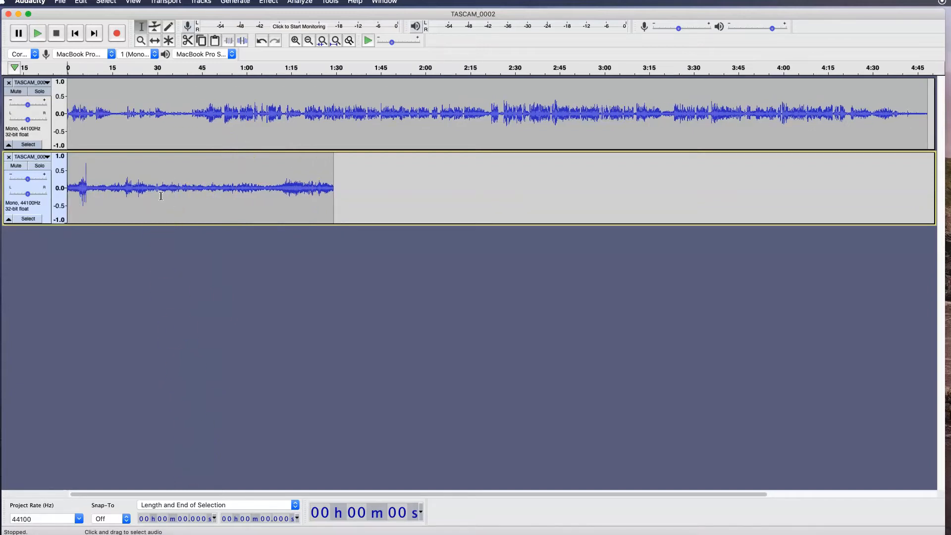
left_click(47, 83)
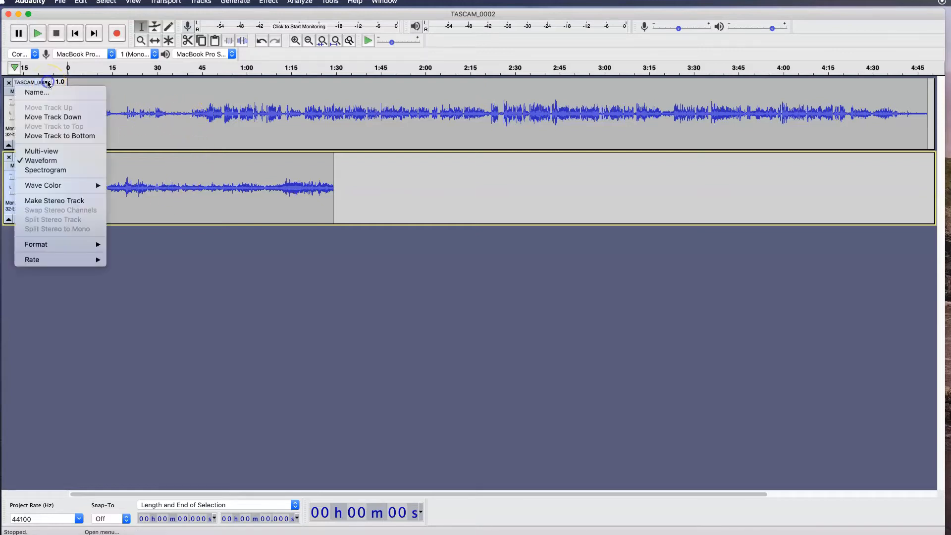
left_click(47, 83)
left_click(45, 148)
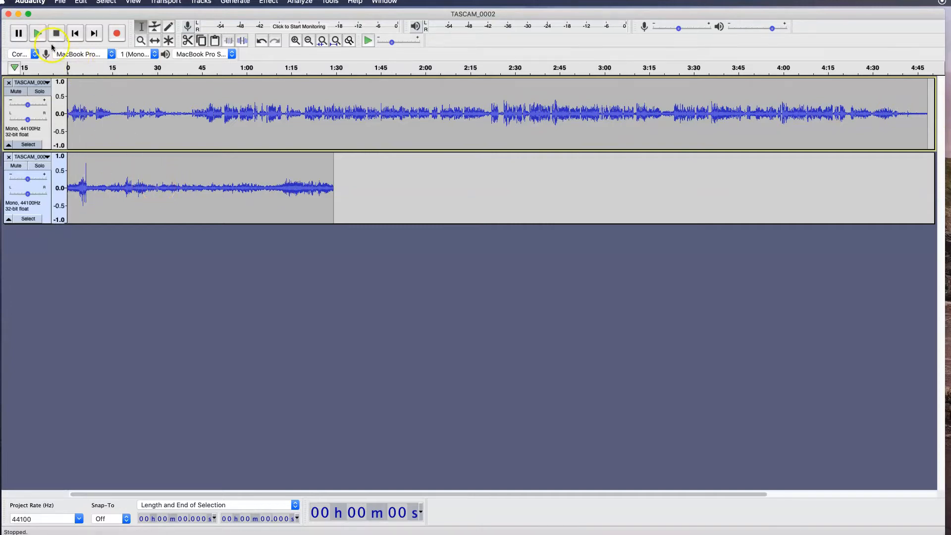
- Play both imported tracks together from the start for a few seconds and stop playback
left_click(39, 33)
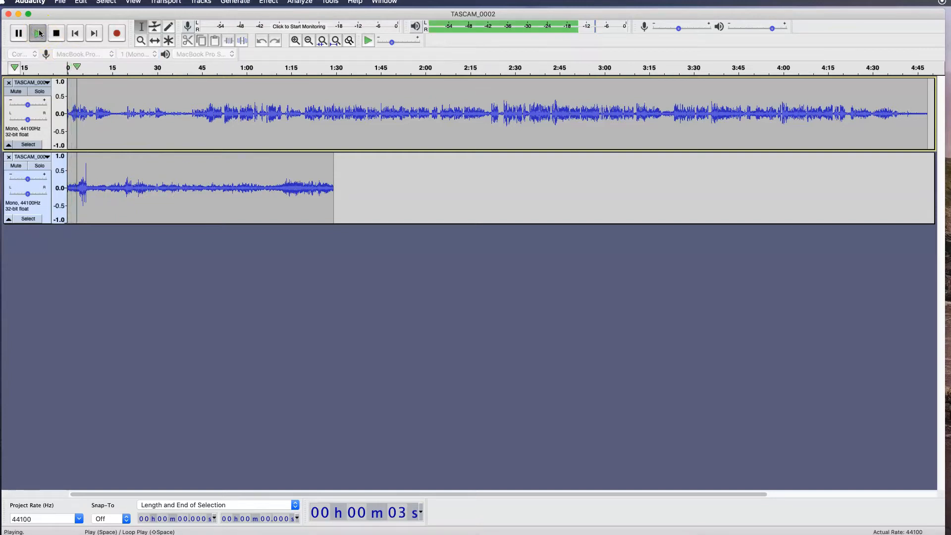
left_click(55, 33)
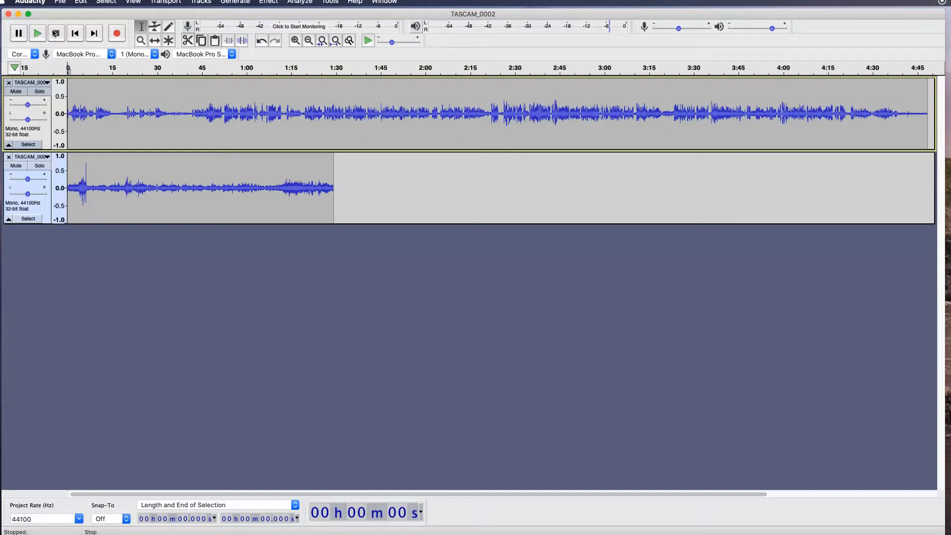
- Solo the upper track, listen to a few seconds of it alone, and turn its solo off again
left_click(42, 92)
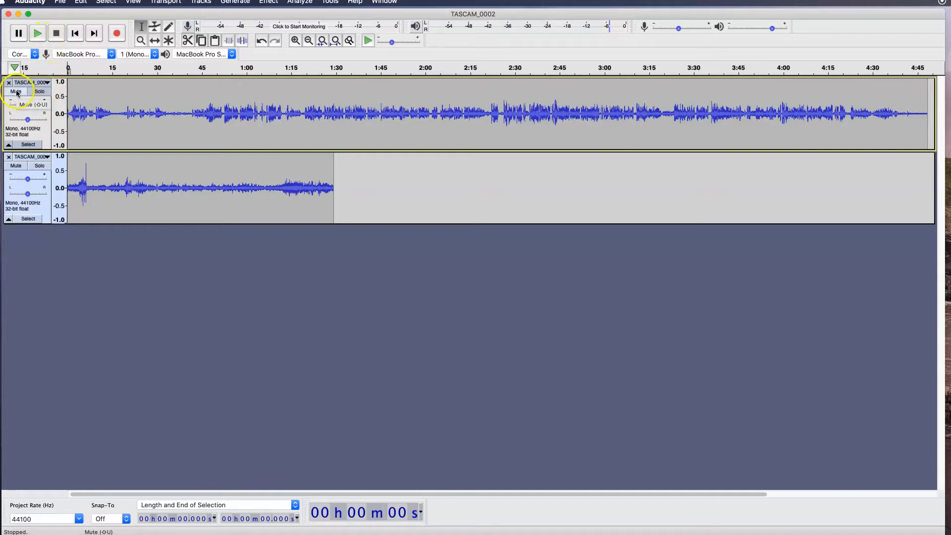
left_click(47, 94)
left_click(44, 94)
left_click(68, 96)
key("space")
left_click(93, 97)
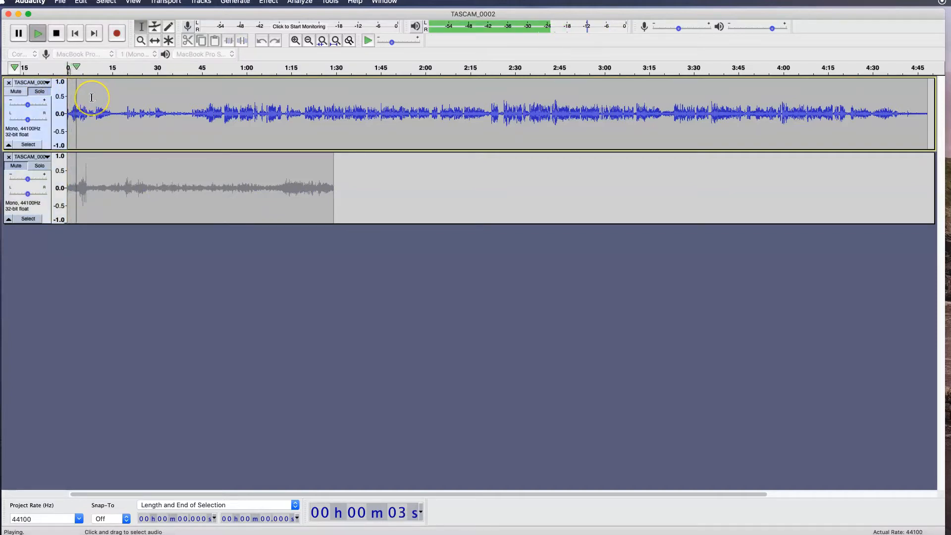
key("space")
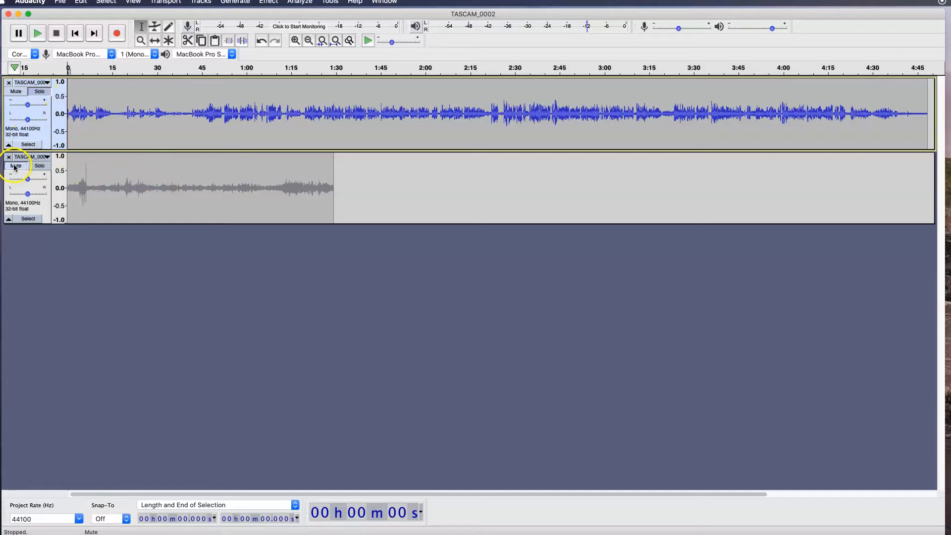
left_click(40, 91)
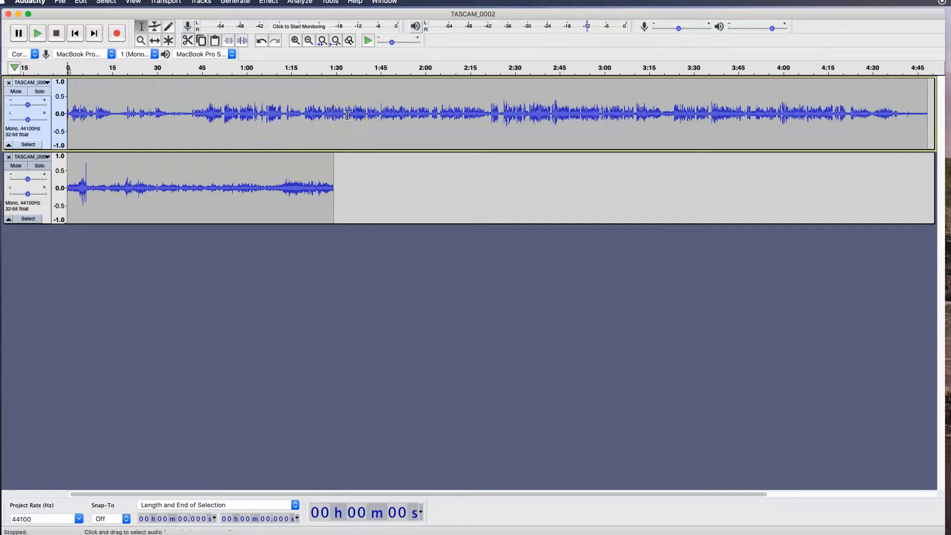
scroll(347, 115, "right", 10)
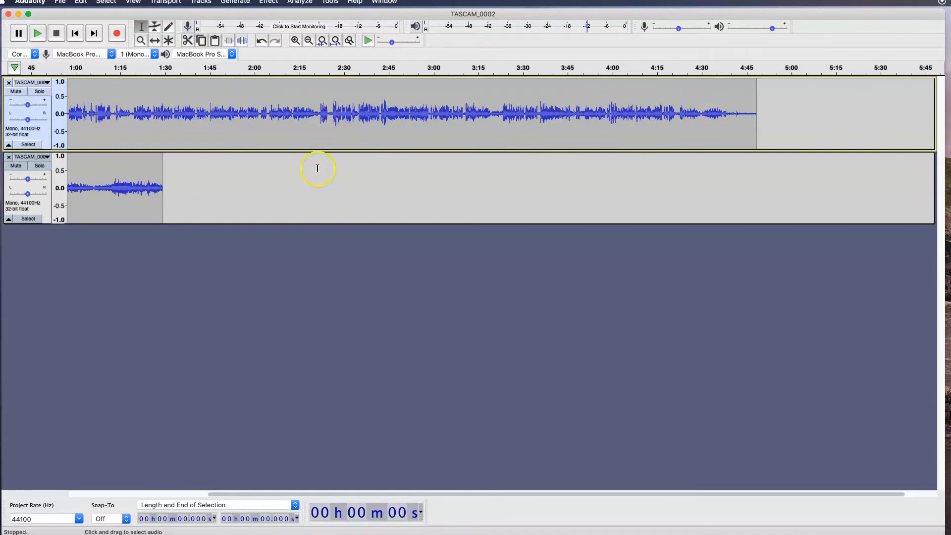
left_click(470, 493)
left_click_drag(470, 494, 232, 485)
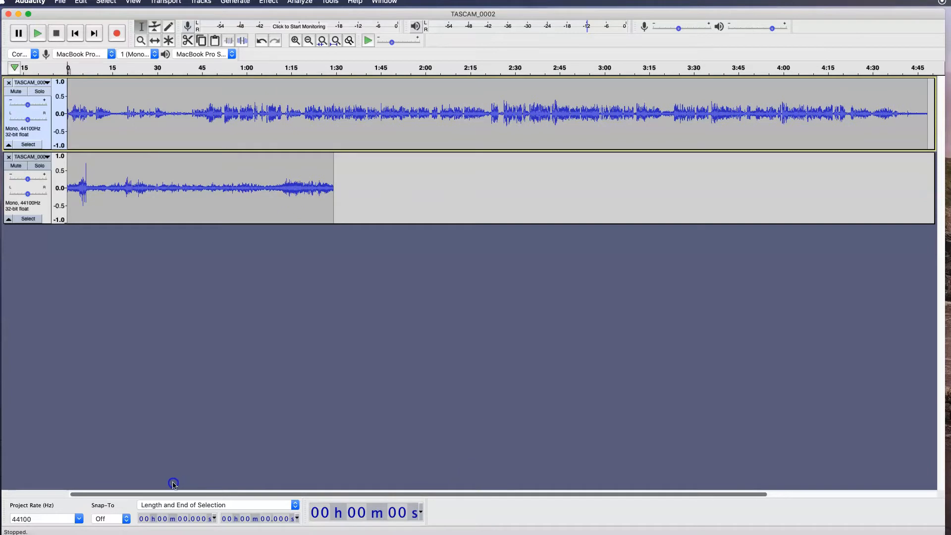
left_click_drag(367, 495, 101, 497)
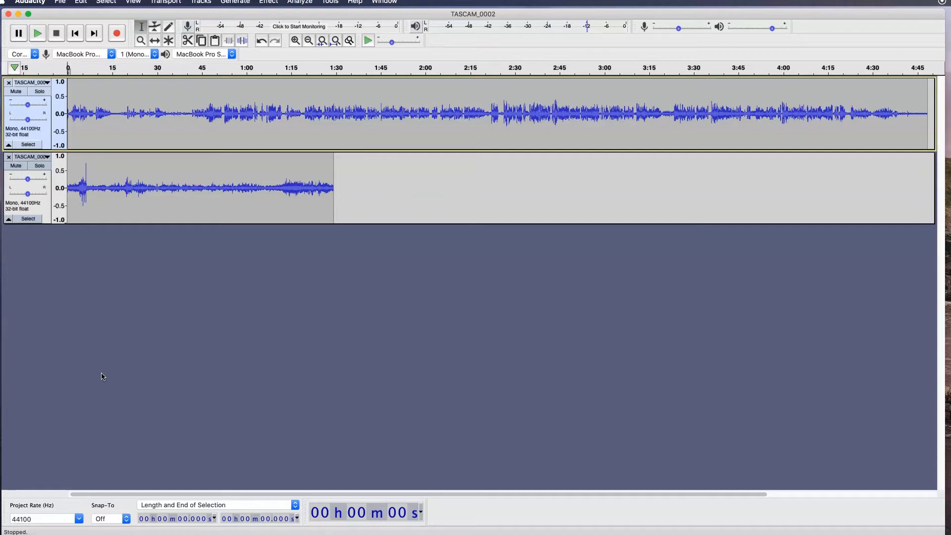
- Save the Audacity project as interview1.aup in the 3102 Interview 1 folder
left_click(60, 1)
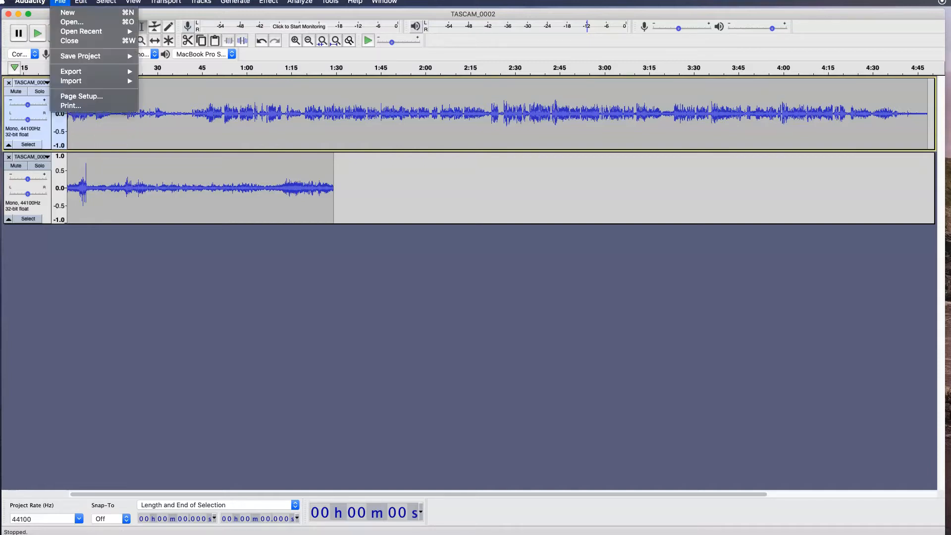
mouse_move(72, 58)
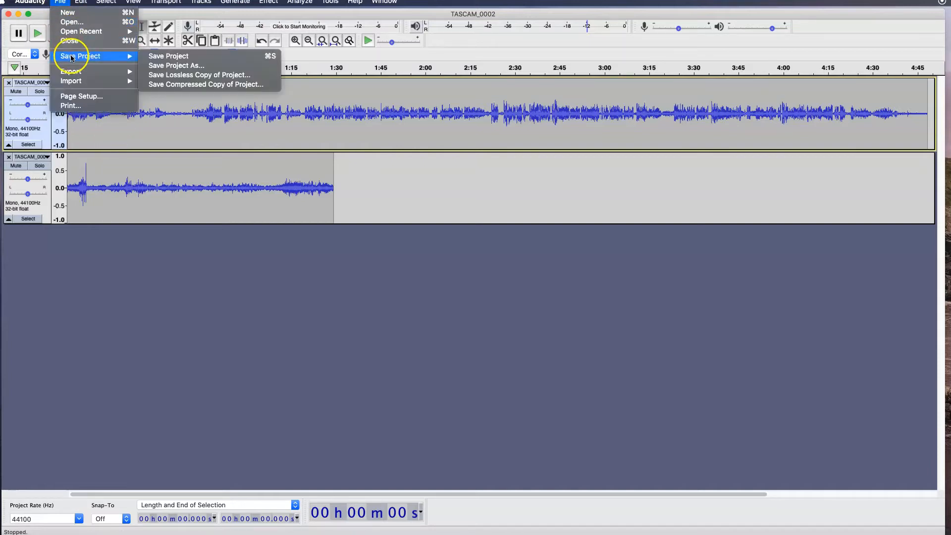
left_click(149, 56)
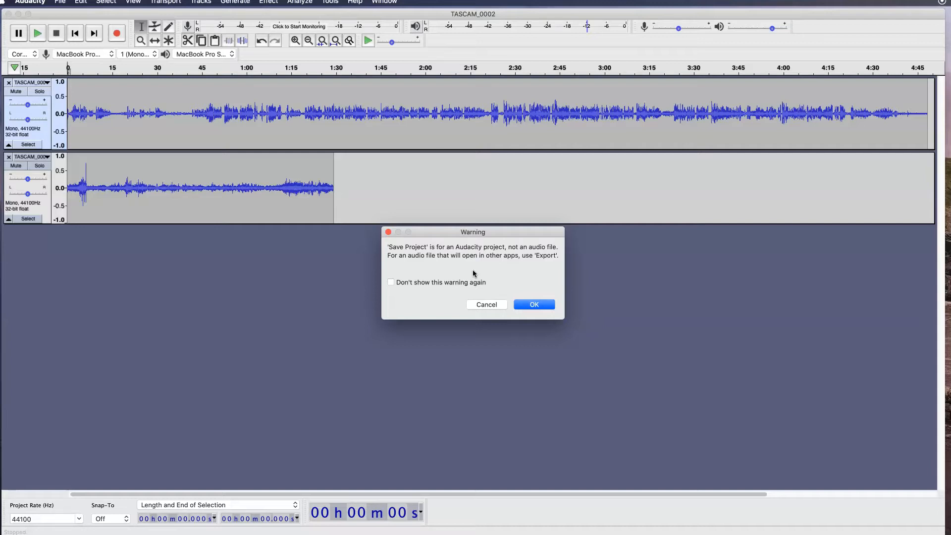
left_click(532, 305)
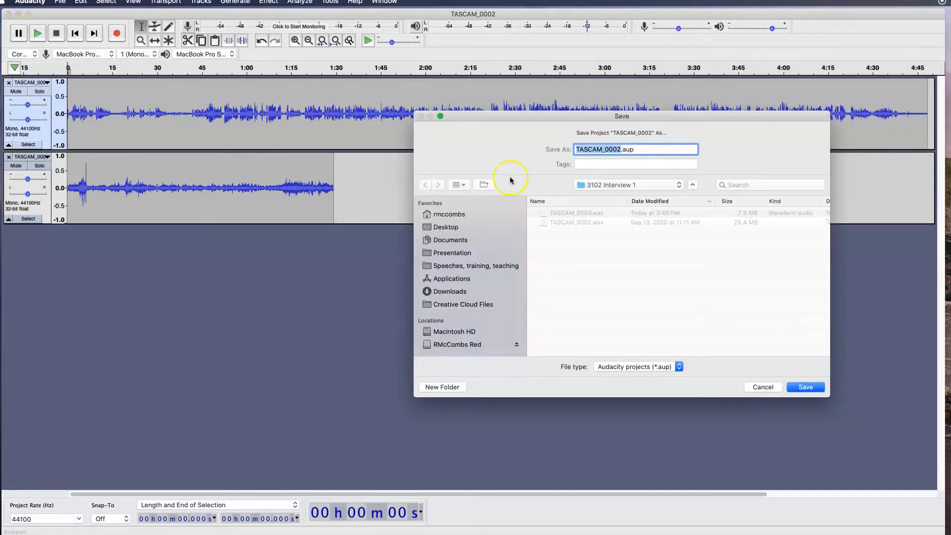
left_click_drag(481, 118, 180, 161)
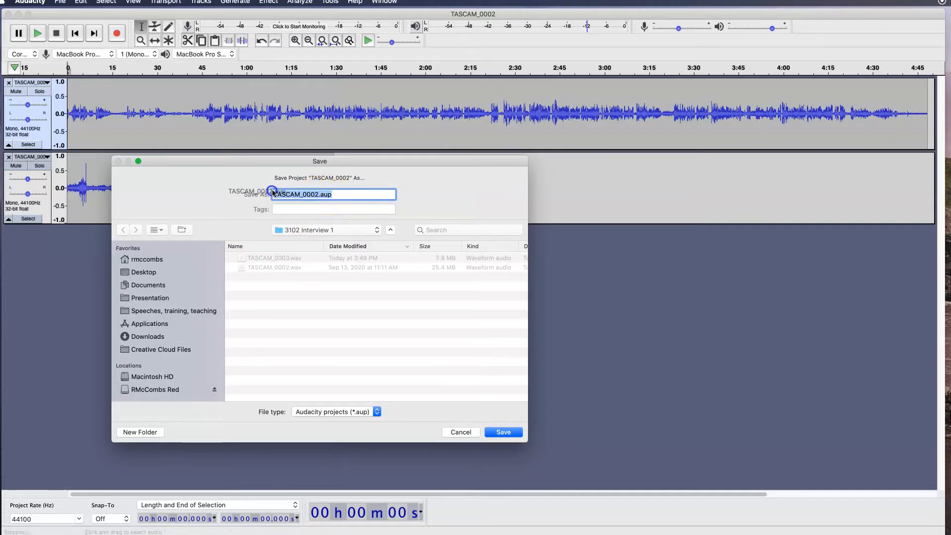
left_click(307, 194)
left_click_drag(318, 195, 262, 195)
type("interview1")
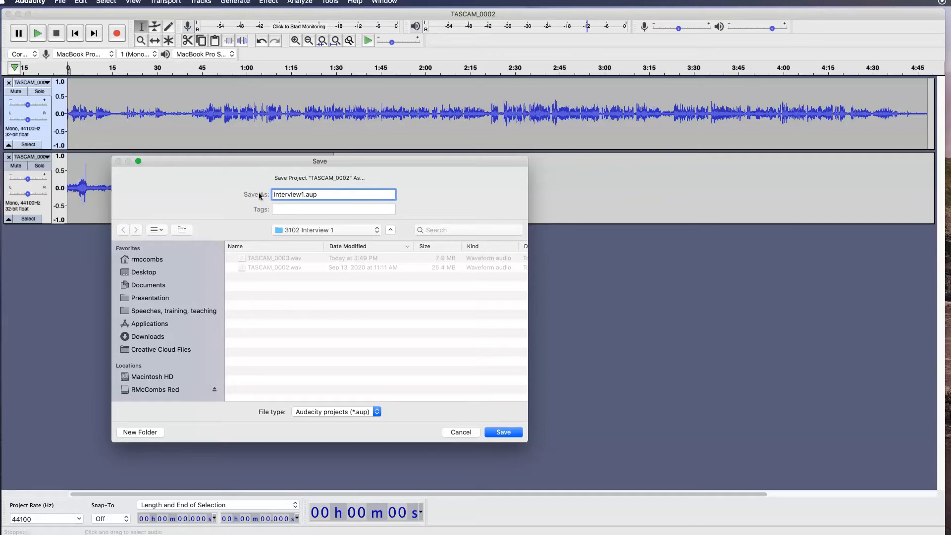
key("Return")
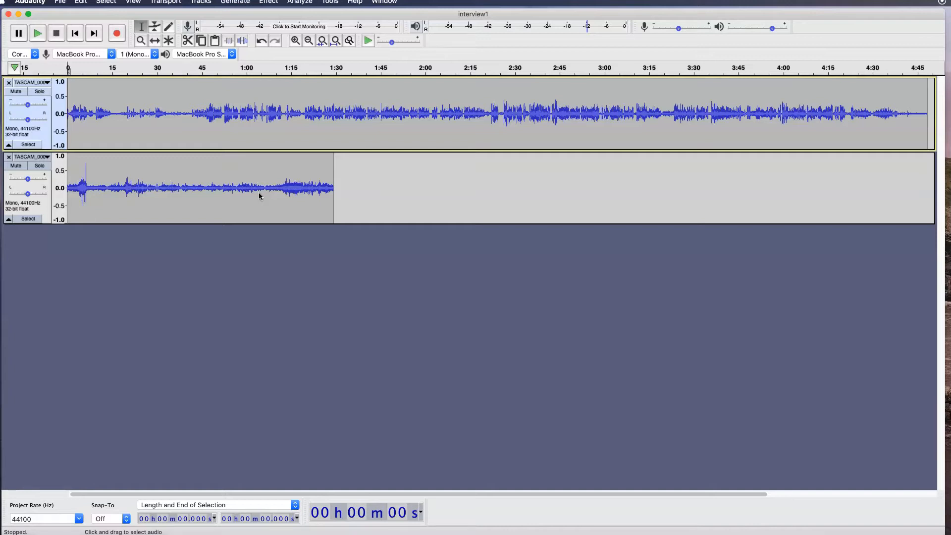
- Place the cursor at about 1:42 in the upper track, play from there briefly and stop playback
left_click(263, 191)
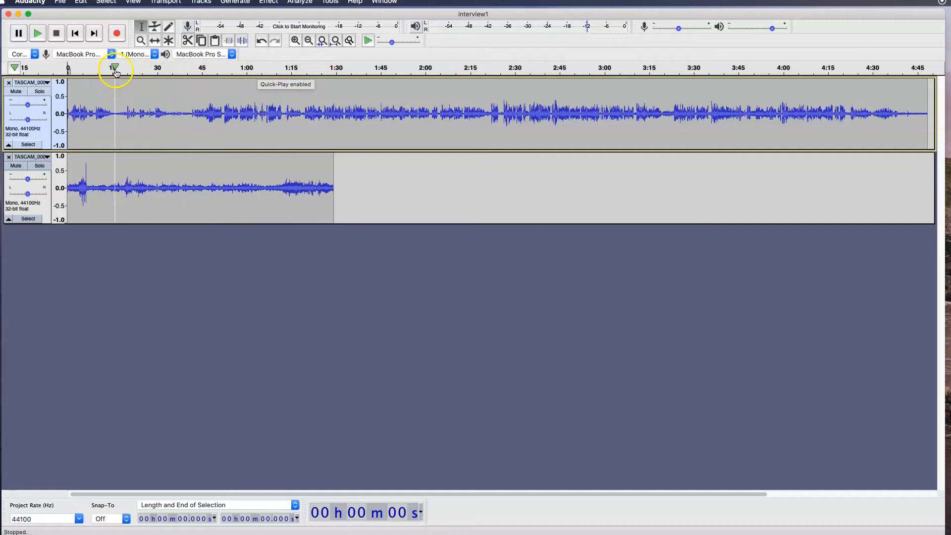
left_click(174, 94)
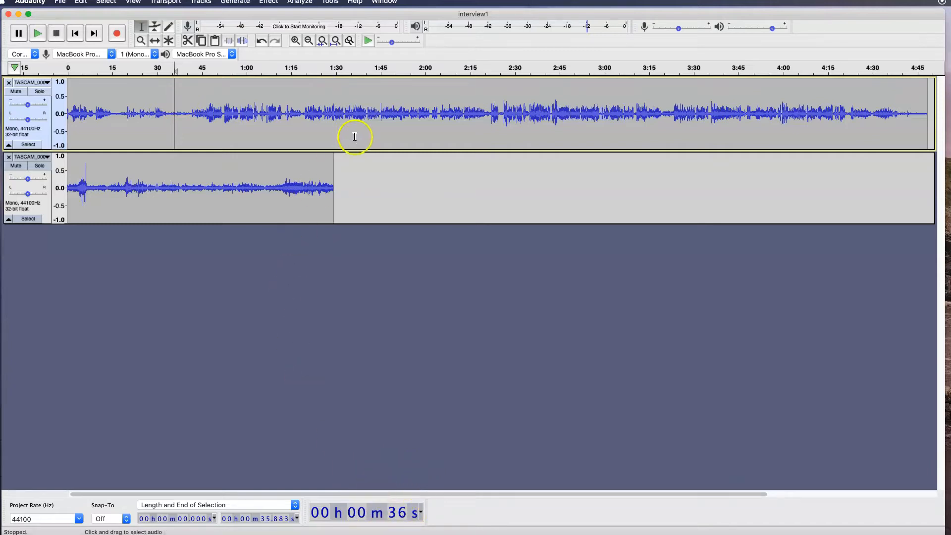
left_click(372, 119)
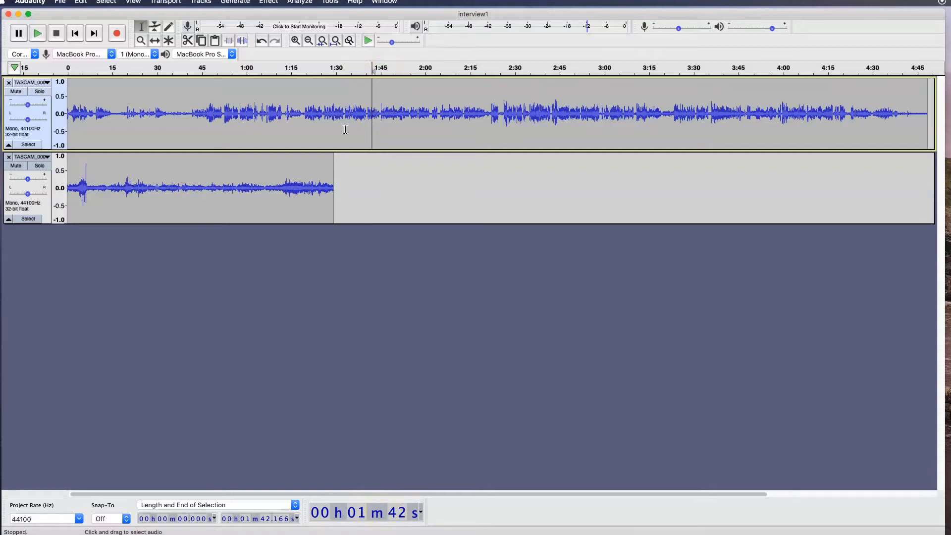
key("space")
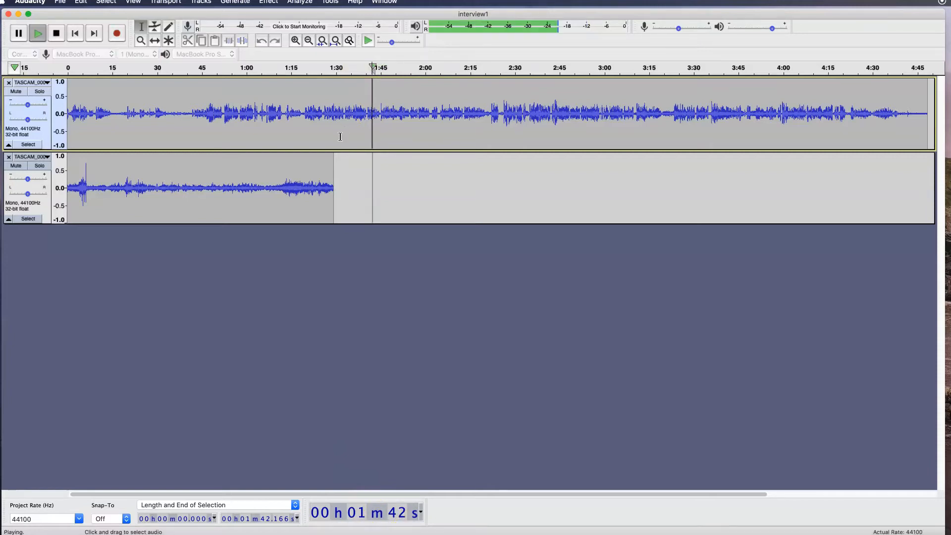
key("space")
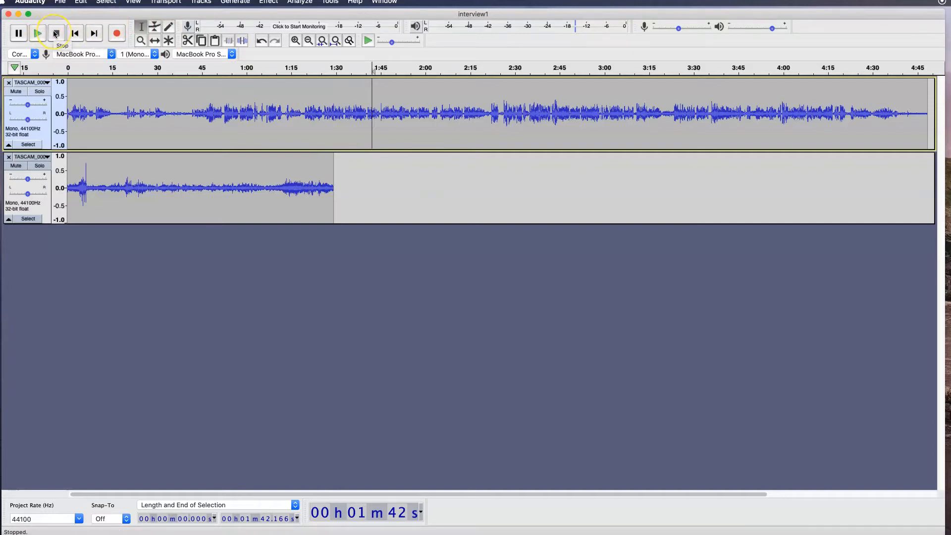
left_click(18, 33)
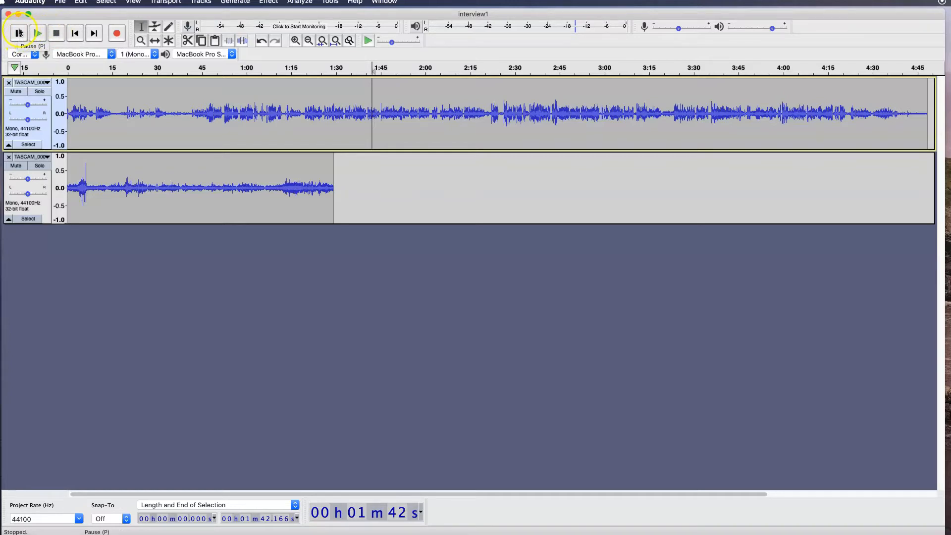
left_click(56, 33)
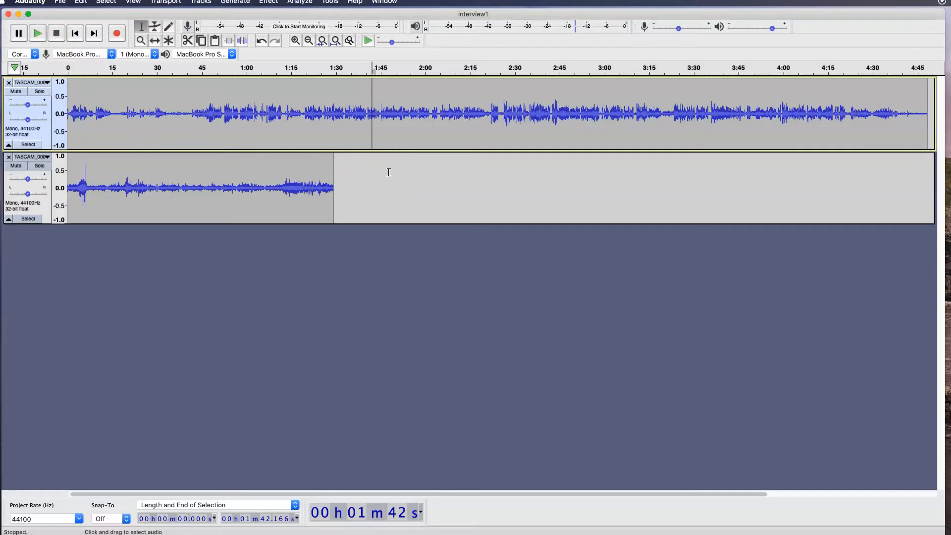
- Replay the audio from the 1:42 cursor position twice to check the playback level meter, stopping each time
key("space")
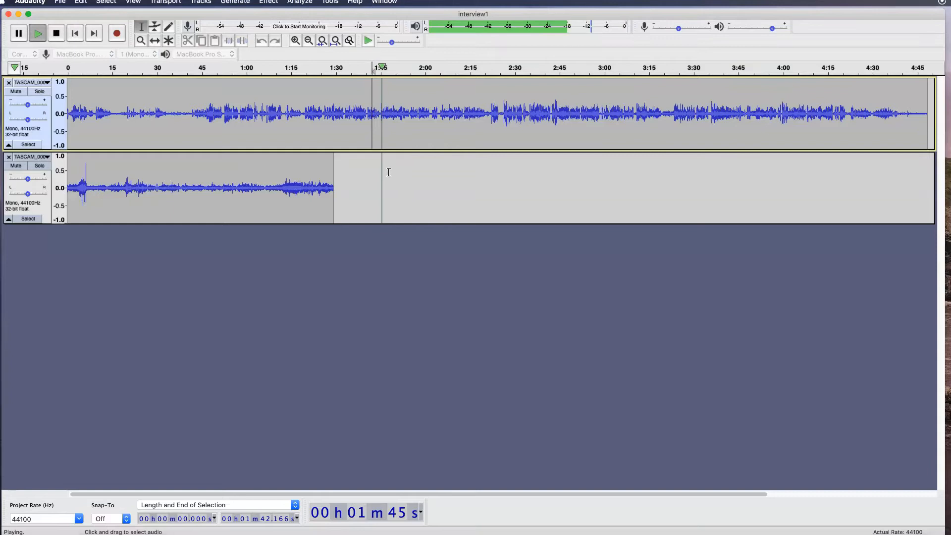
left_click(446, 157)
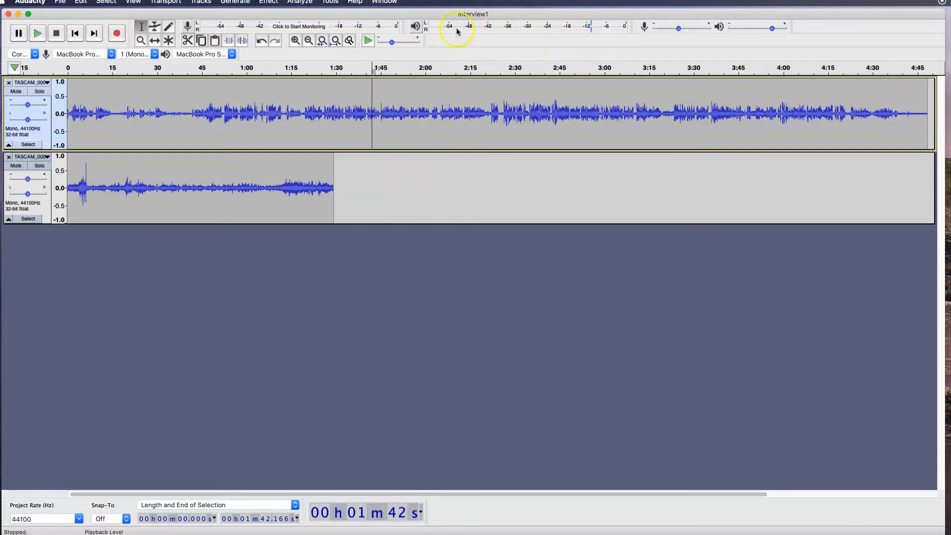
key("space")
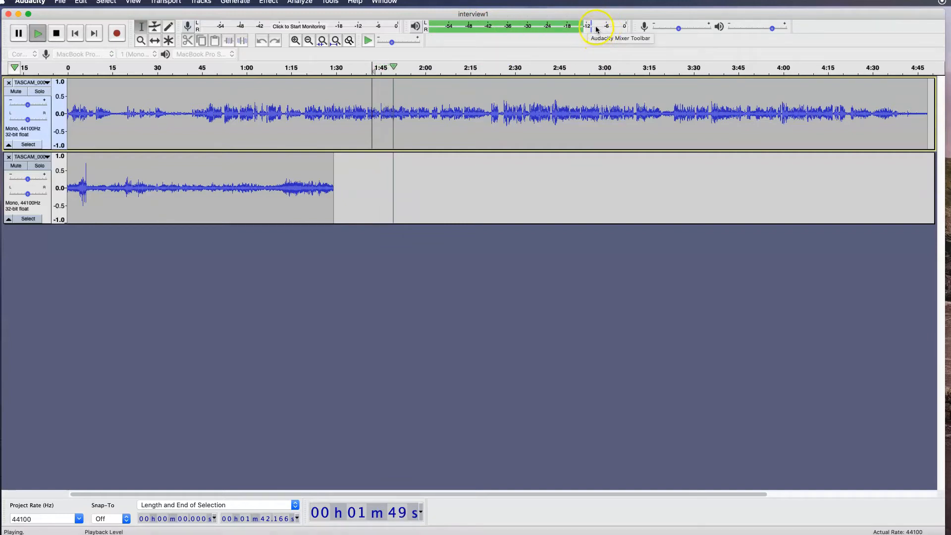
key("space")
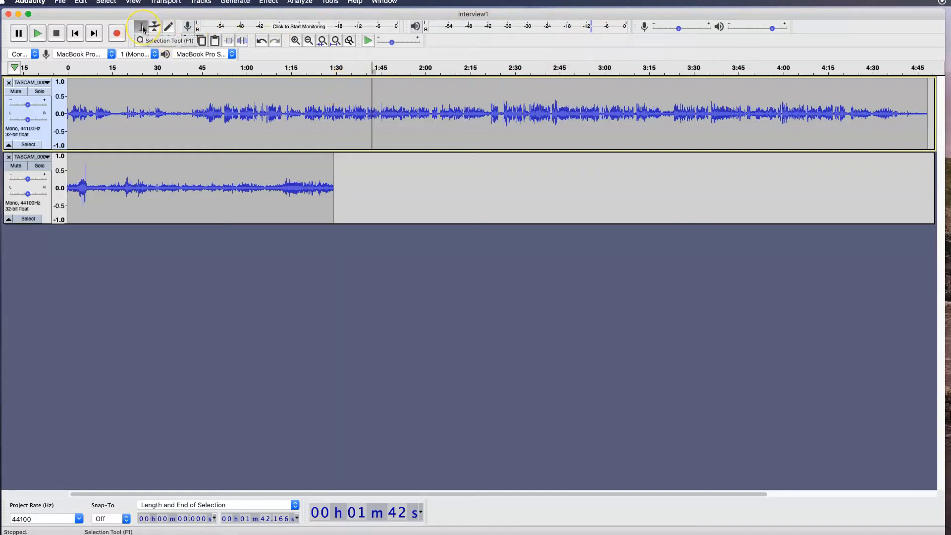
- Select the upper track's audio from about 0:41 to 2:06 and clear the selection again
left_click(212, 118)
left_click(418, 118)
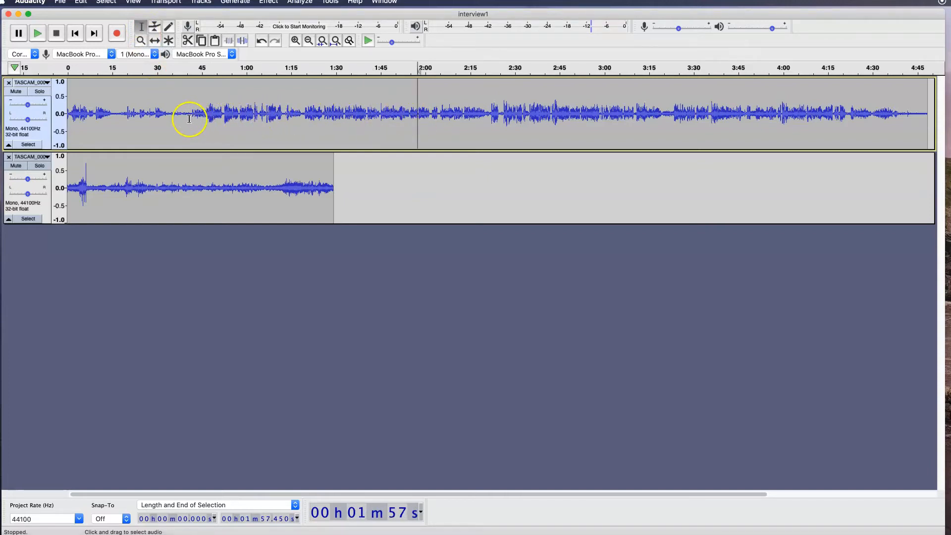
left_click_drag(189, 119, 444, 126)
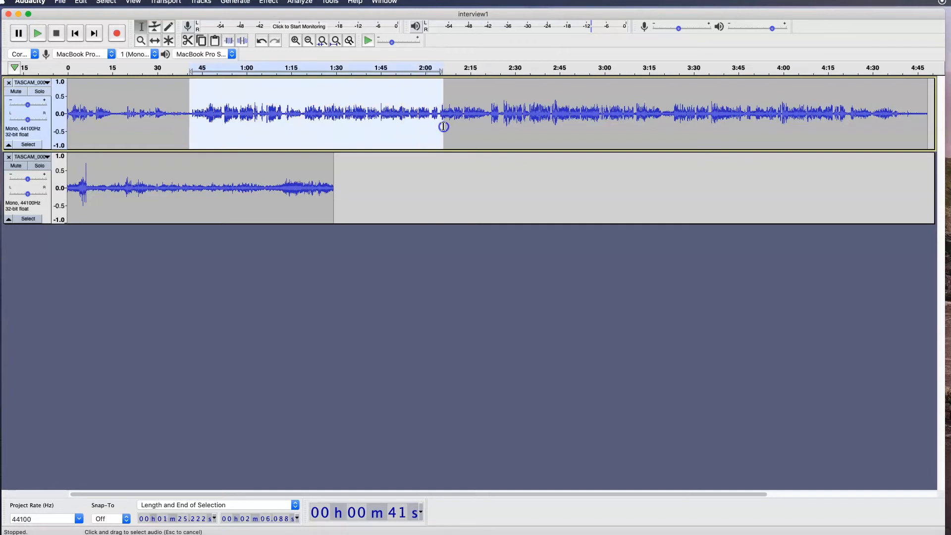
left_click(333, 123)
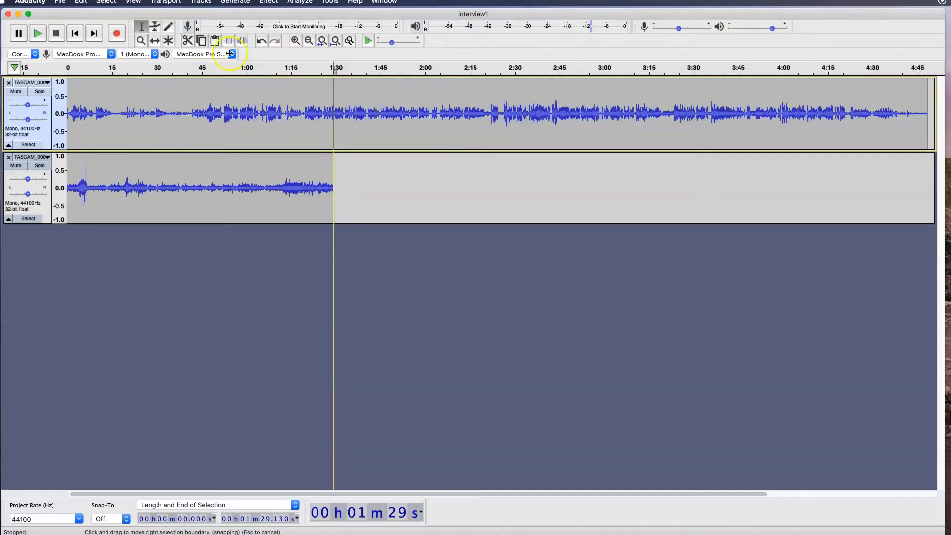
- Move the clips with the Time Shift Tool so the upper one starts at about 2:30 and the lower one at about 2:31
left_click(155, 40)
left_click_drag(221, 113, 632, 102)
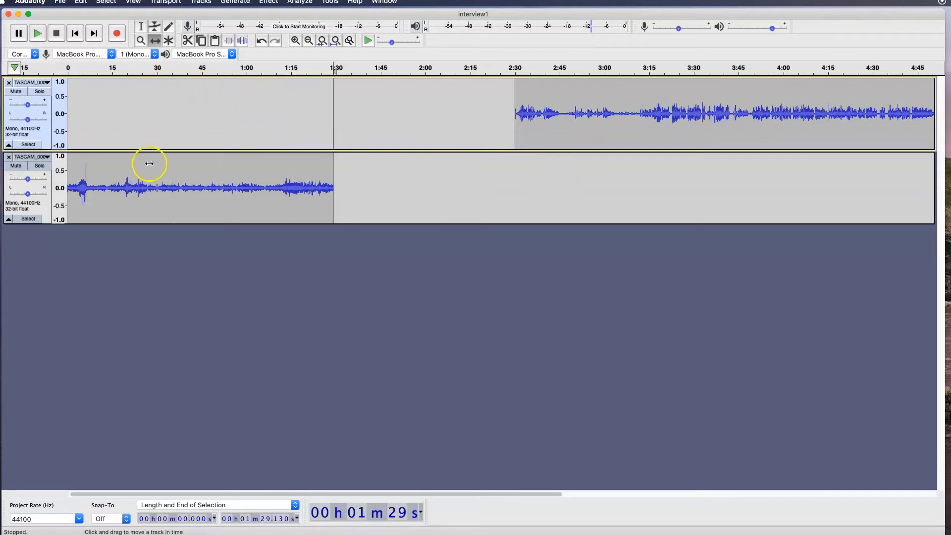
left_click_drag(152, 168, 600, 175)
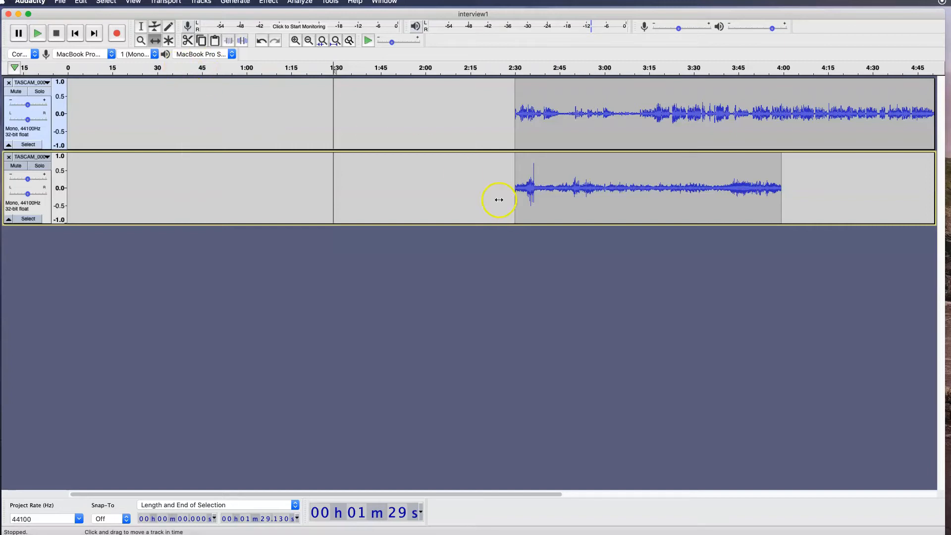
left_click_drag(458, 203, 545, 188)
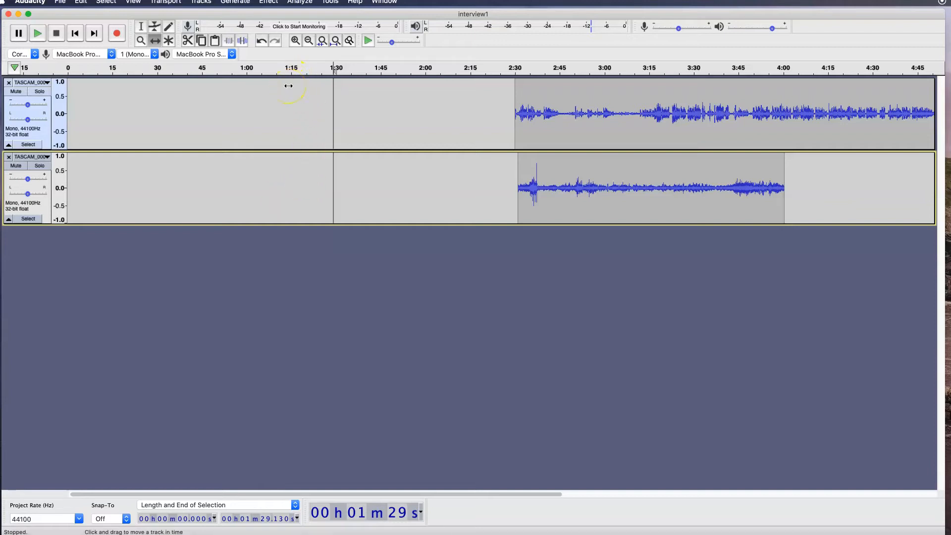
- Zoom in on the lower clip around 2:45 with the Zoom Tool to examine both waveforms in detail
left_click(140, 42)
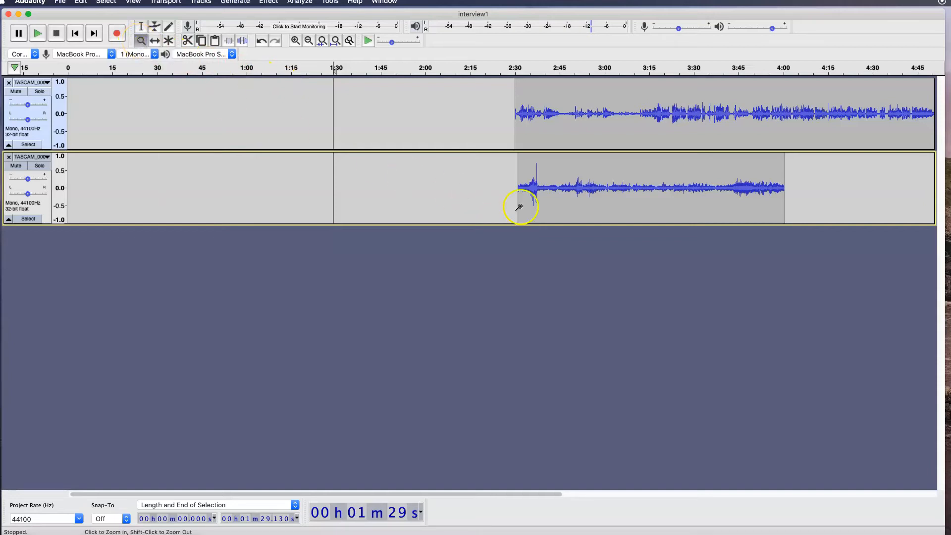
left_click(564, 200)
left_click(565, 200)
left_click(564, 201)
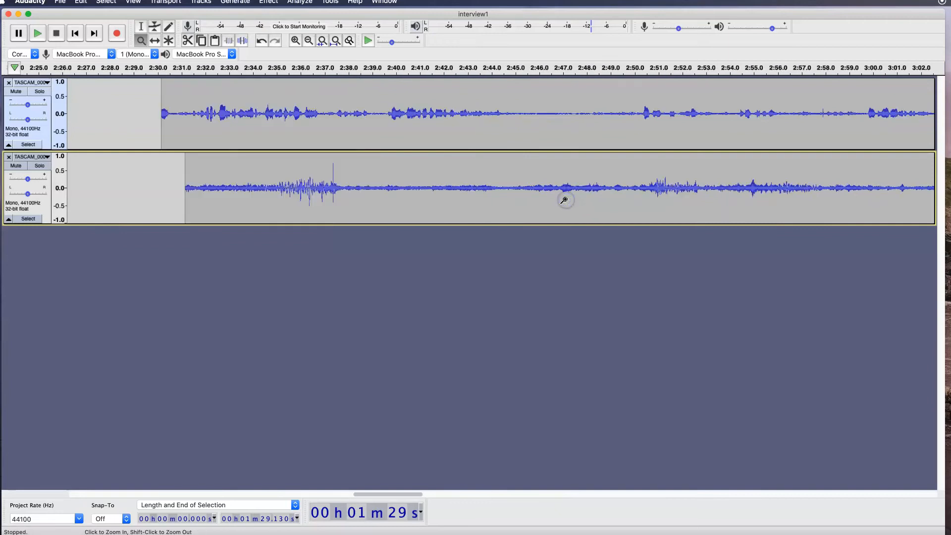
left_click(565, 200)
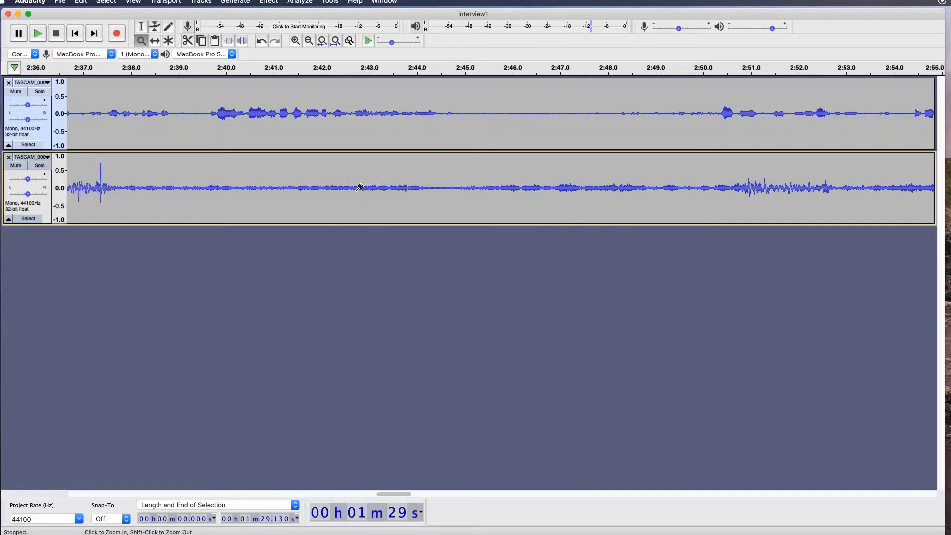
- Zoom out until both whole clips fit and return to a view of the timeline from 0 to about 4:45
key("shift")
left_click(360, 188, "shift")
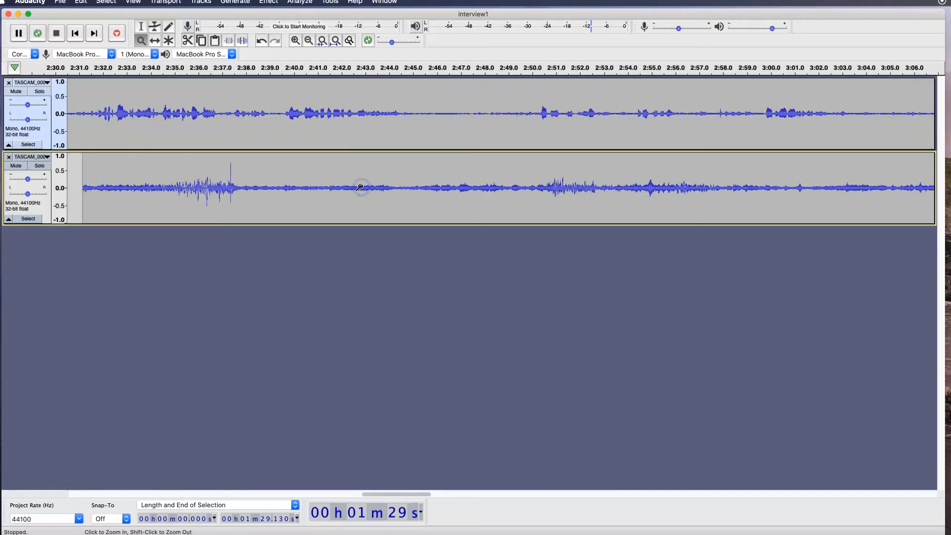
left_click(360, 188, "shift")
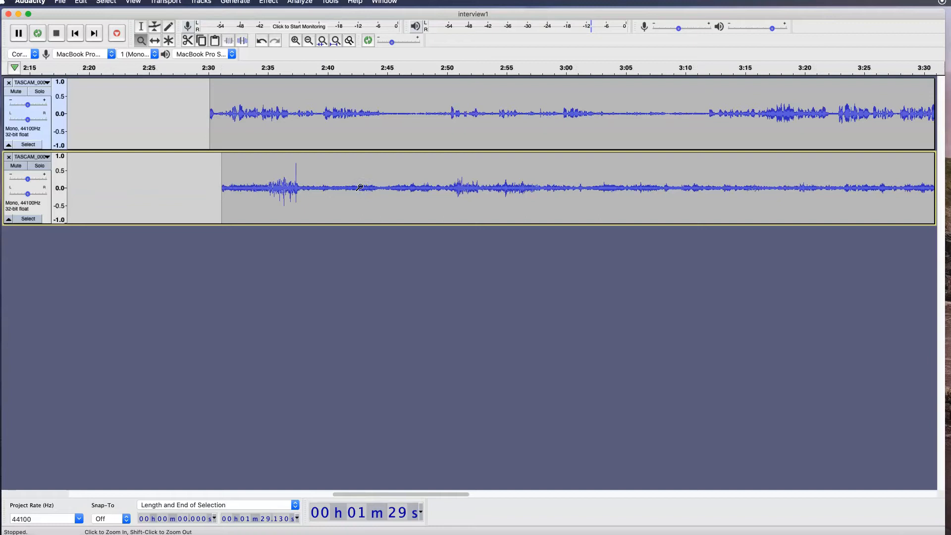
left_click(359, 187, "shift")
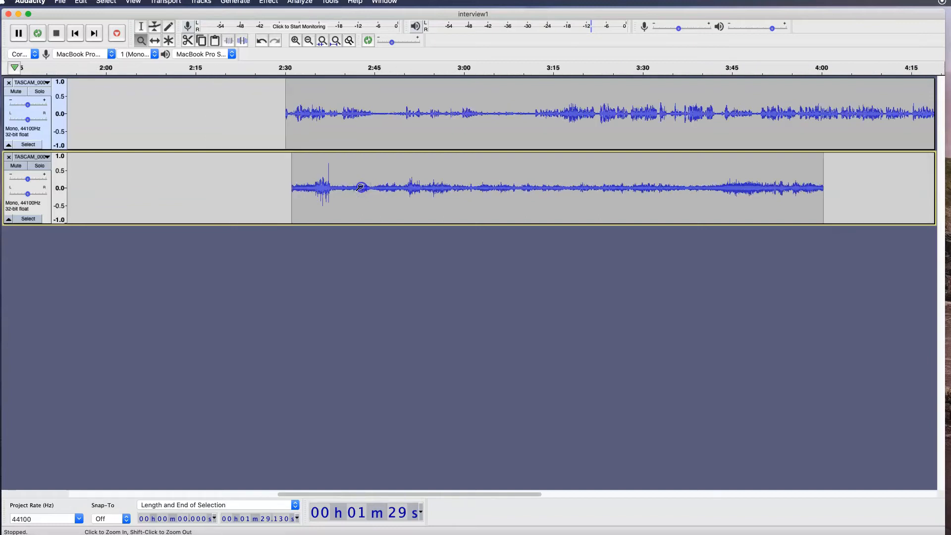
left_click(359, 188, "shift")
left_click(357, 191, "shift")
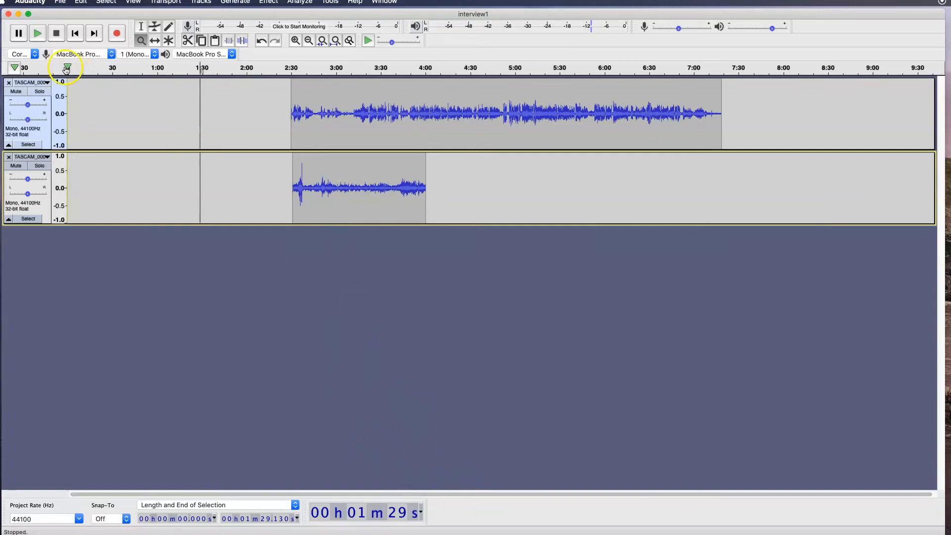
left_click(354, 194)
left_click_drag(292, 494, 87, 470)
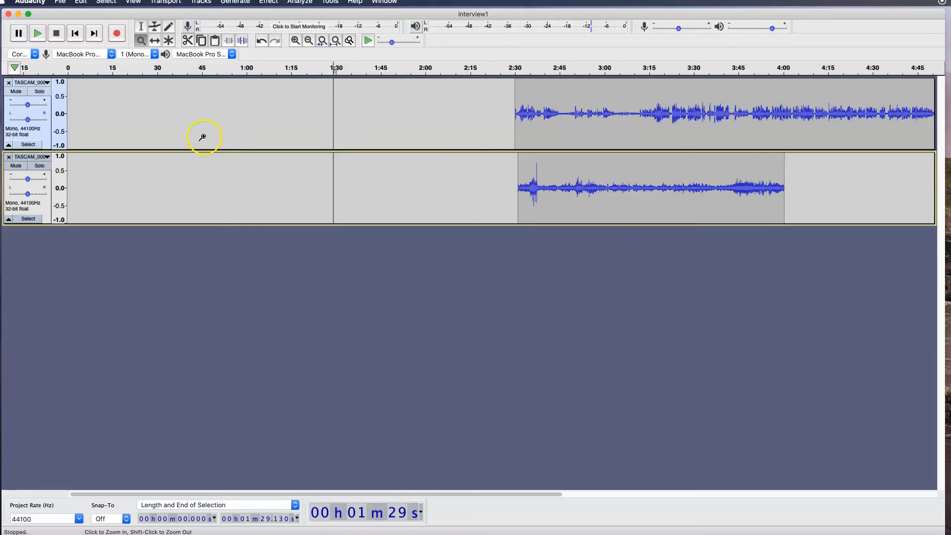
- Solo the lower track and place the cursor at about 3:41 in it with the Selection Tool
left_click(40, 167)
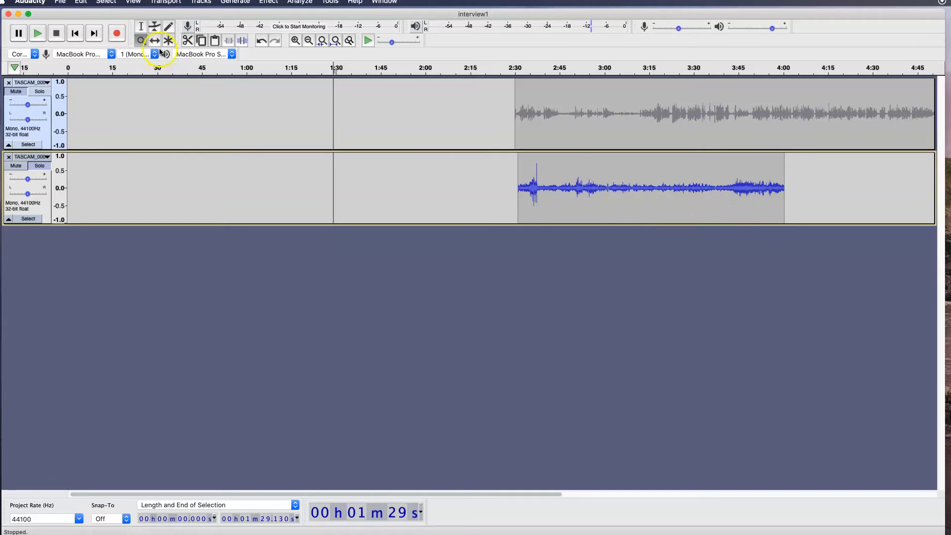
left_click(139, 26)
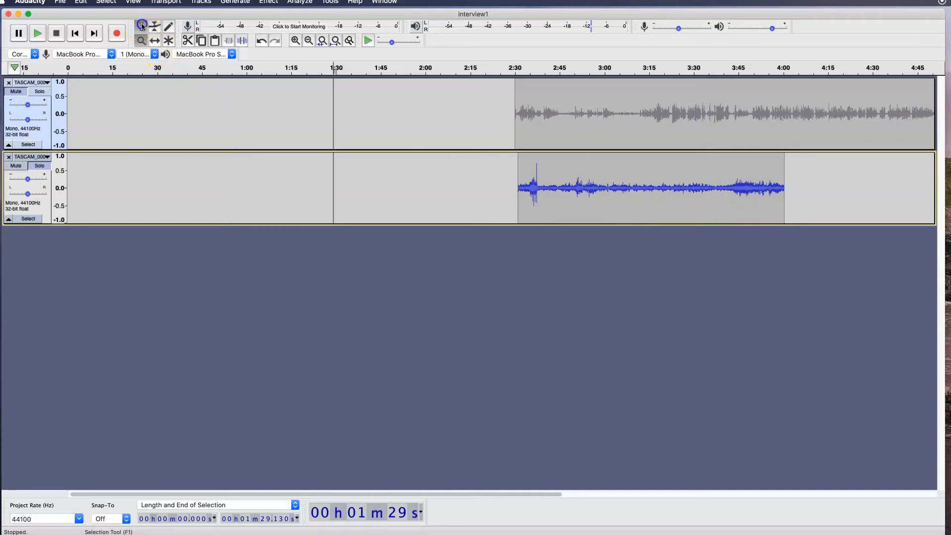
left_click(726, 201)
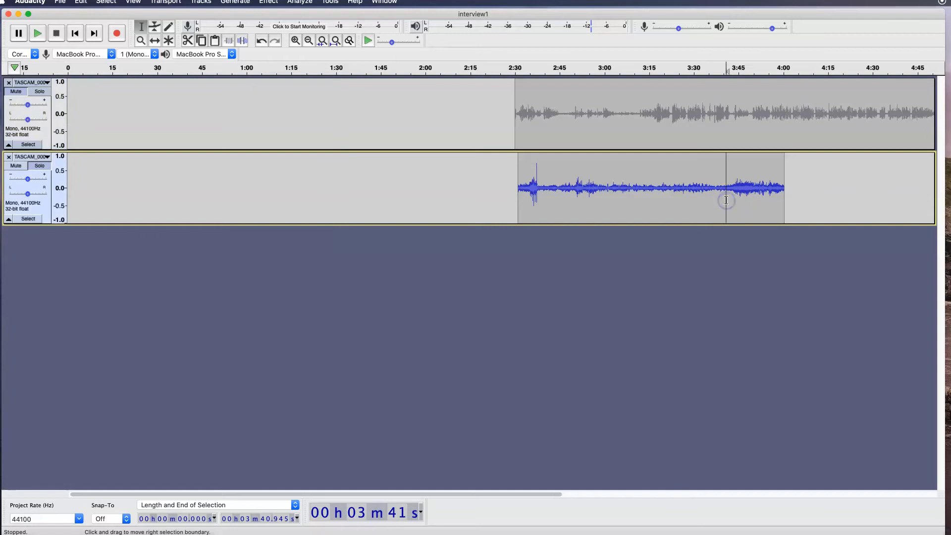
- Listen from about 3:41 in the lower track and select its audio from about 3:42 to 3:54
key("space")
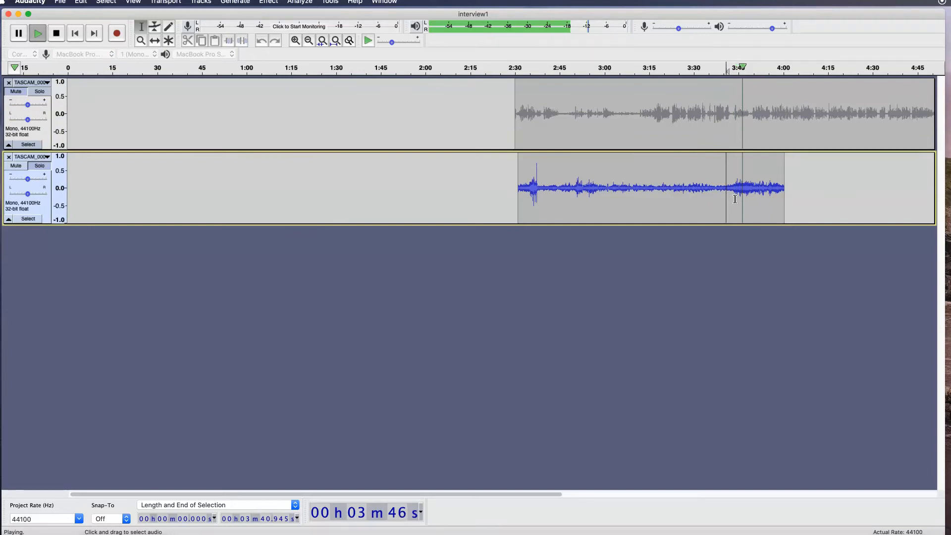
key("space")
left_click(731, 201)
left_click_drag(730, 202, 755, 203)
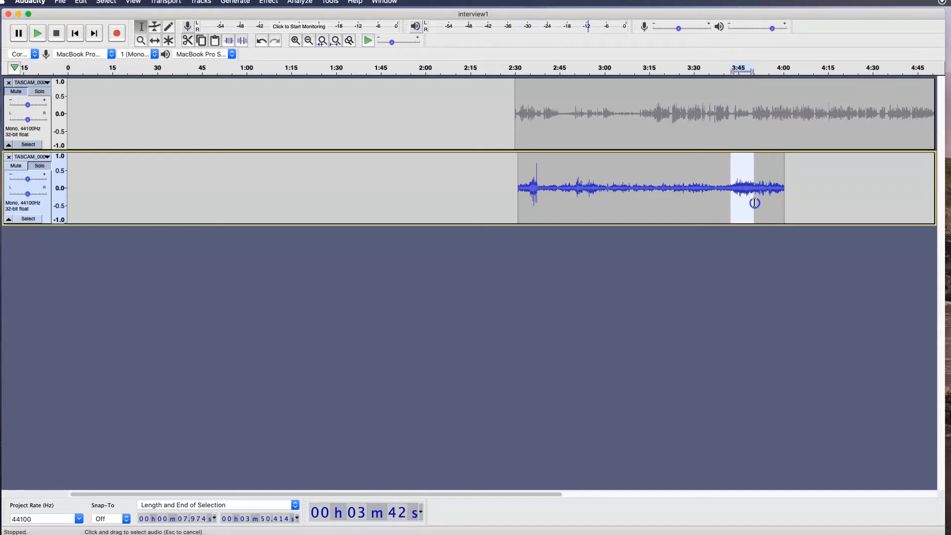
left_click_drag(755, 202, 755, 203)
left_click_drag(751, 203, 762, 202)
left_click(751, 216)
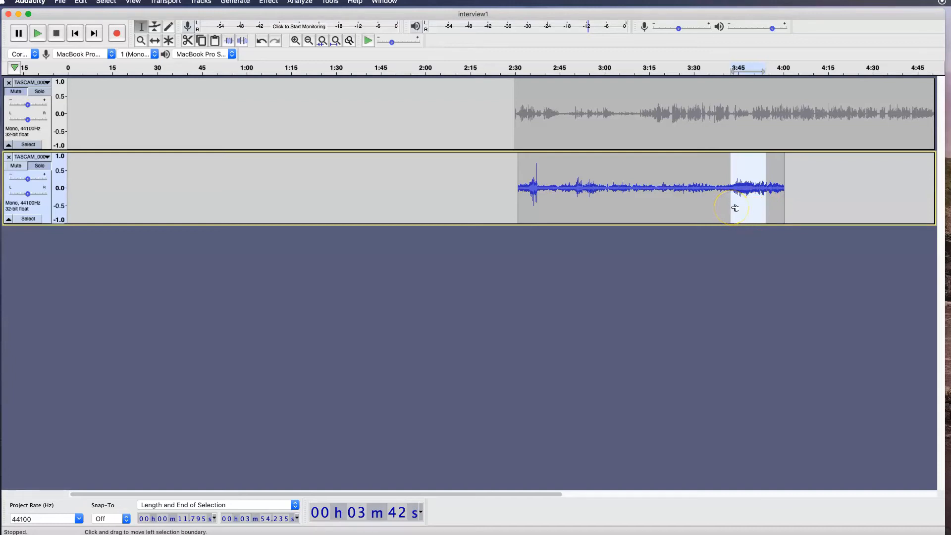
- Copy the selected lower-track audio and paste it at the very start of the same track
left_click(86, 15)
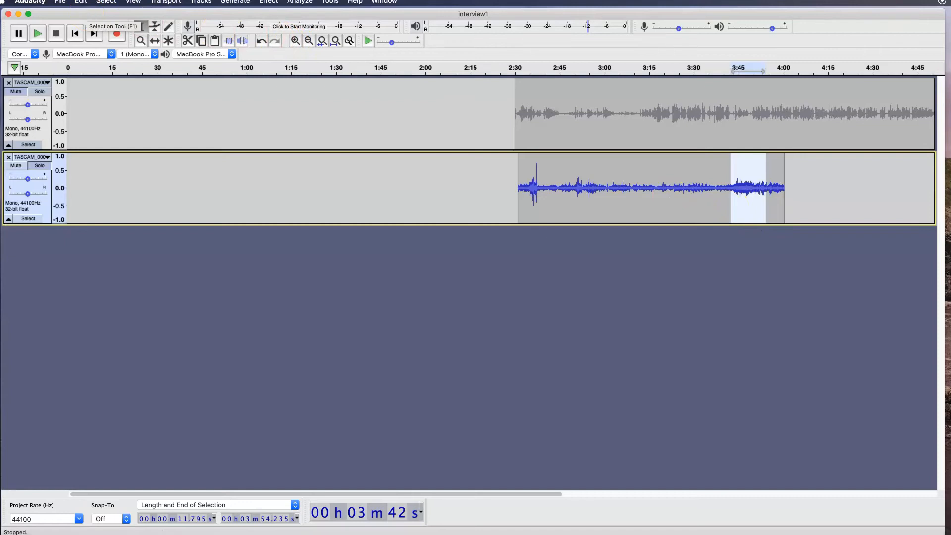
left_click(81, 2)
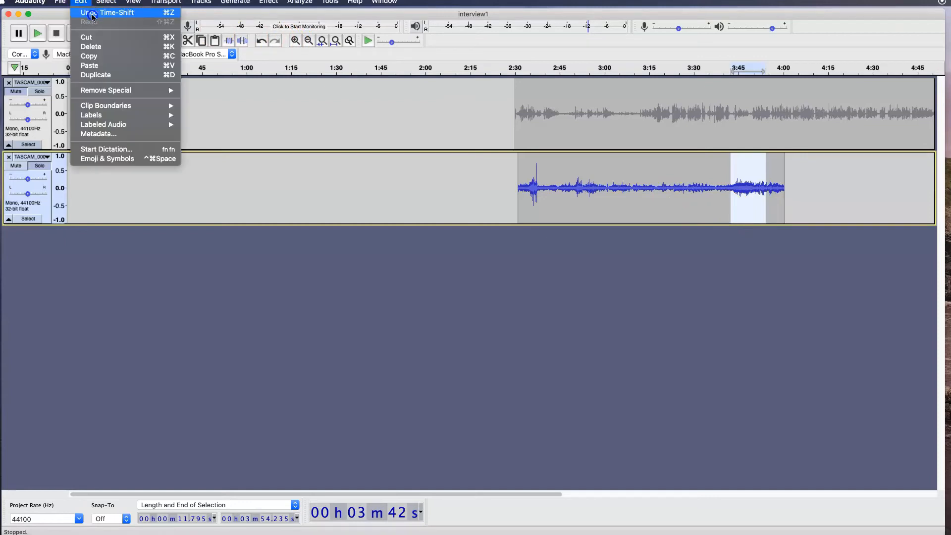
left_click(96, 60)
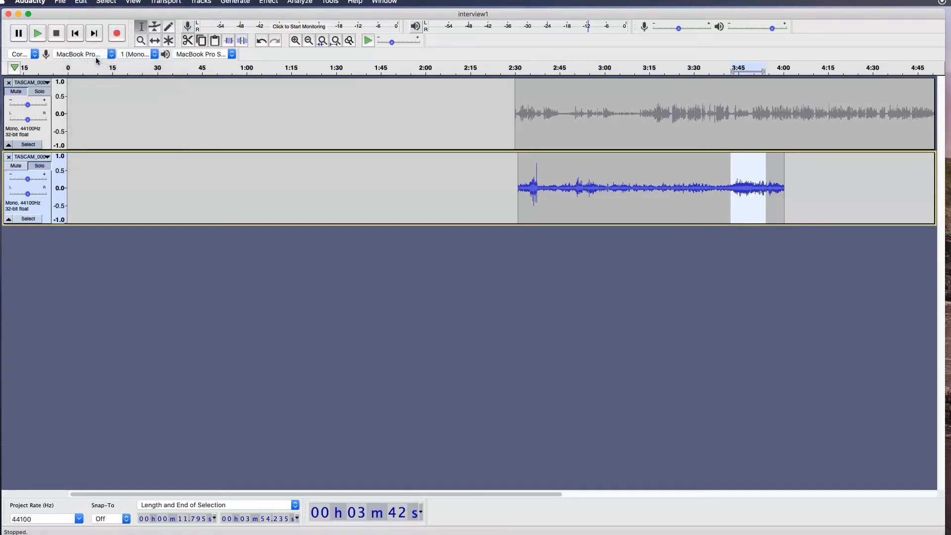
left_click(68, 159)
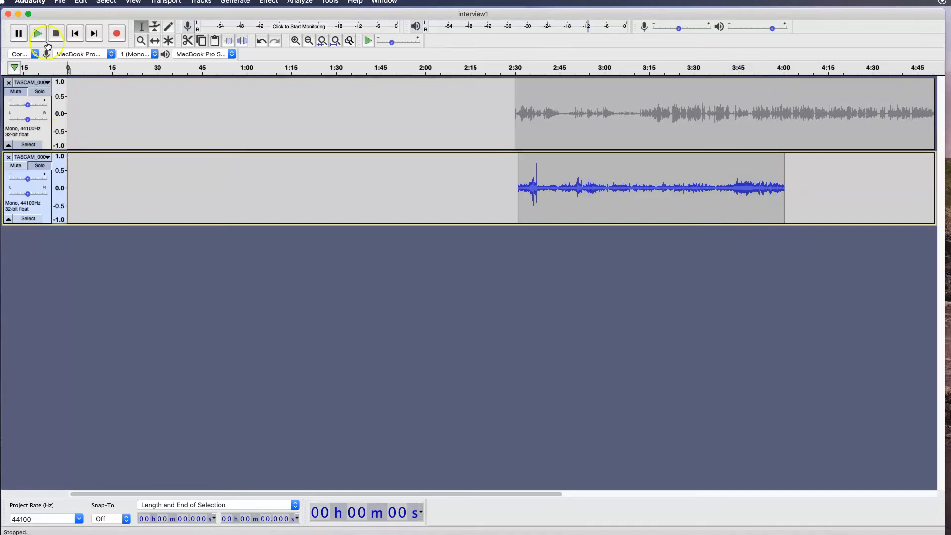
left_click(77, 8)
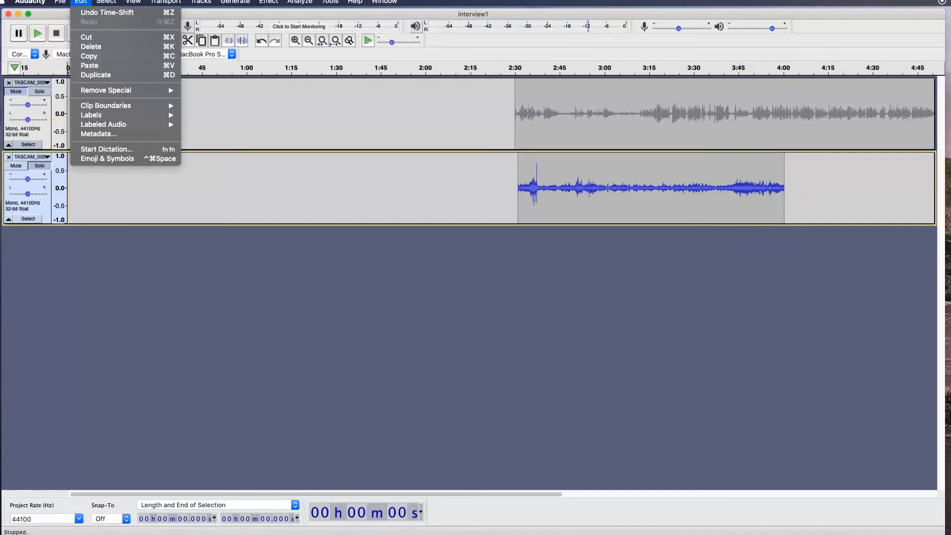
left_click(89, 66)
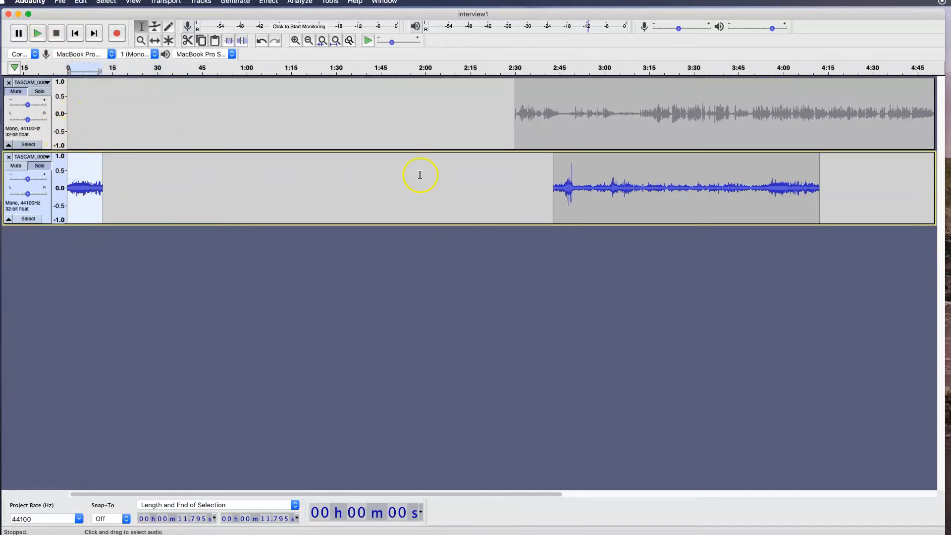
- Play the project from 0 to listen to the clip pasted at the start of the lower track
left_click(69, 127)
key("space")
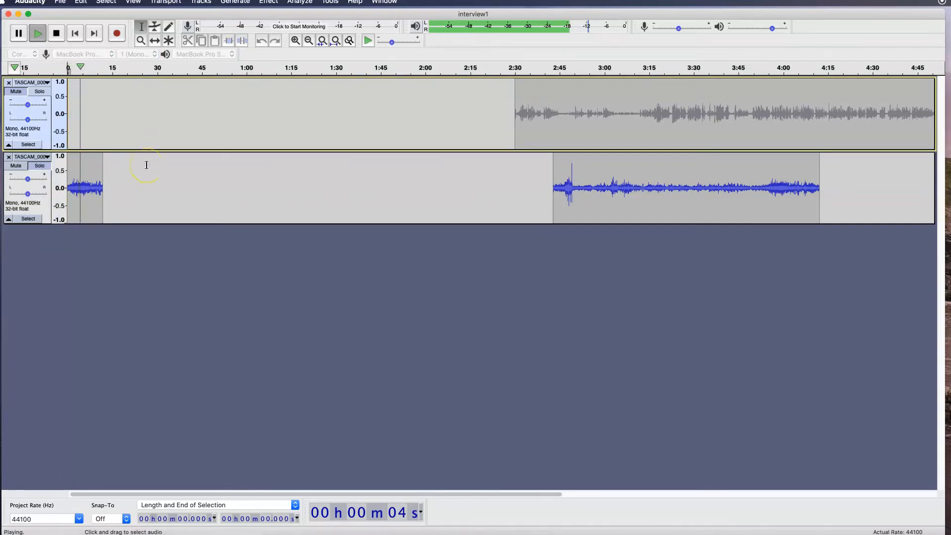
key("space")
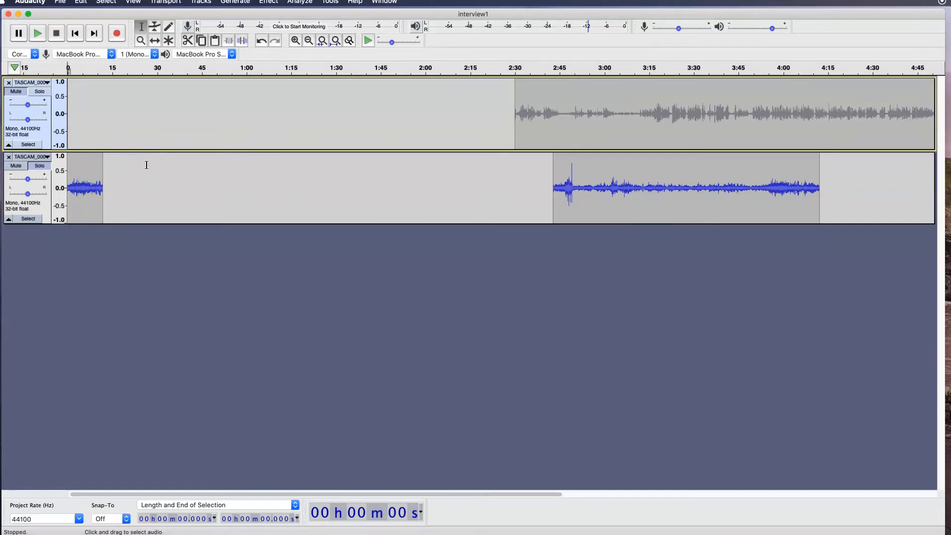
- Solo the upper track instead of the lower one, audition it and select its audio from about 3:22 to 3:34
left_click(40, 165)
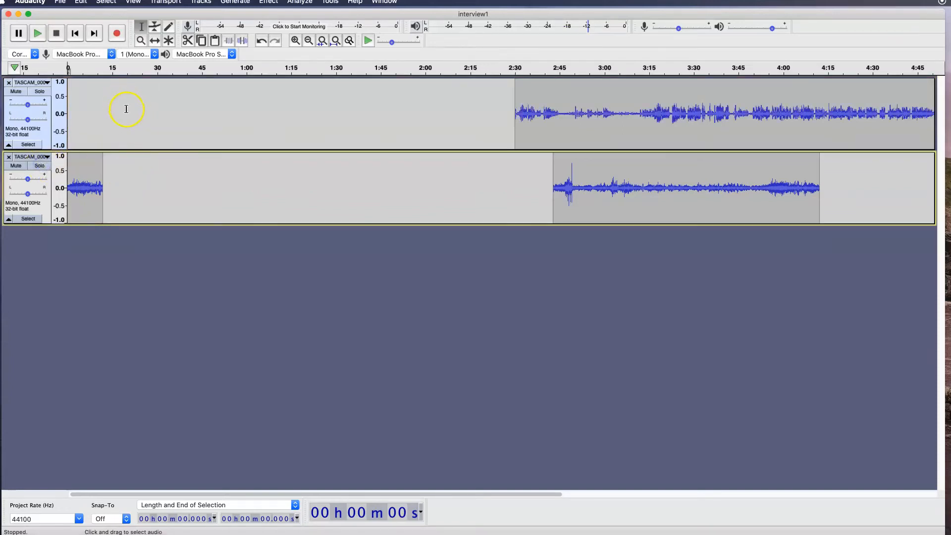
left_click(39, 91)
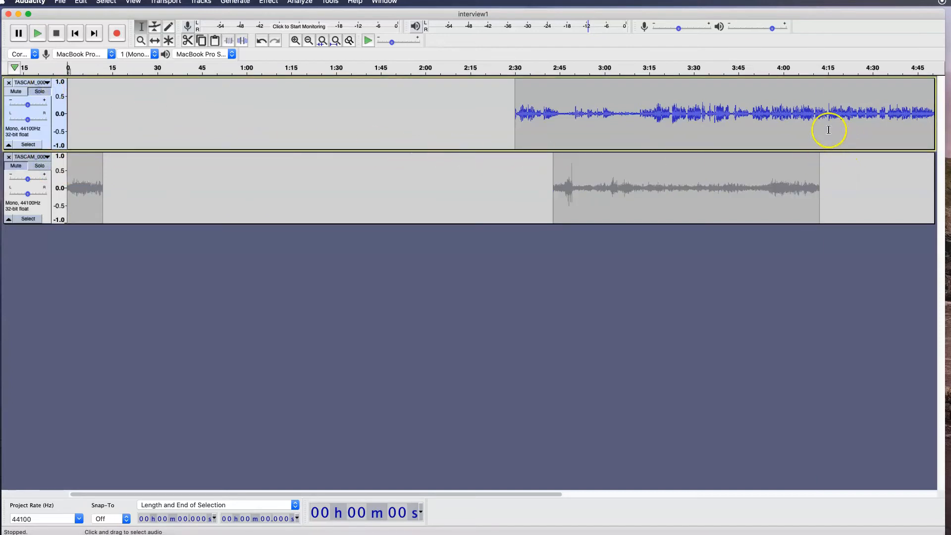
left_click(750, 128)
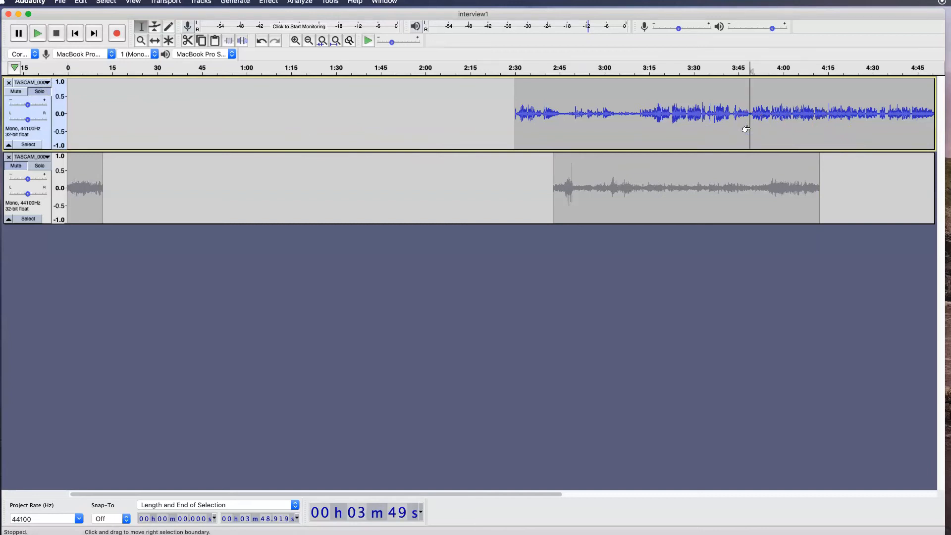
key("space")
left_click(671, 127)
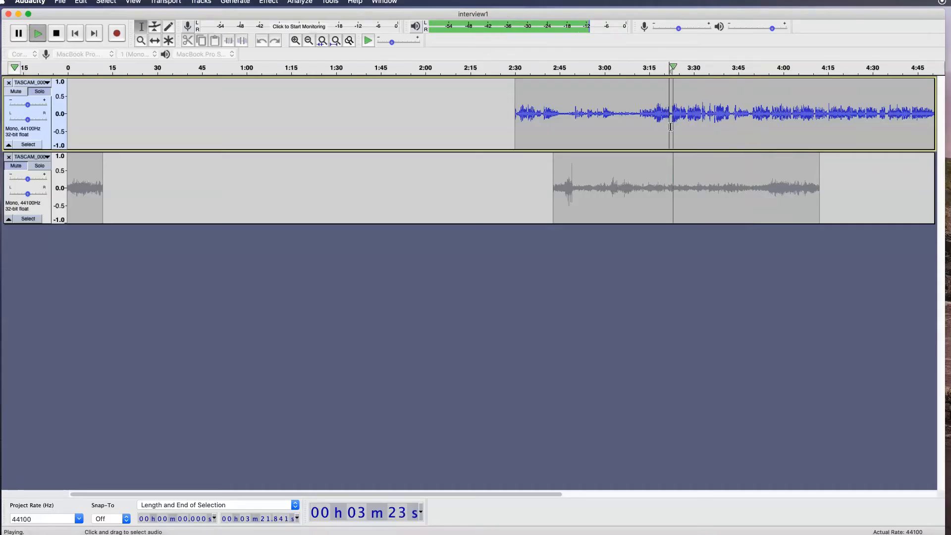
left_click_drag(671, 128, 707, 131)
key("space")
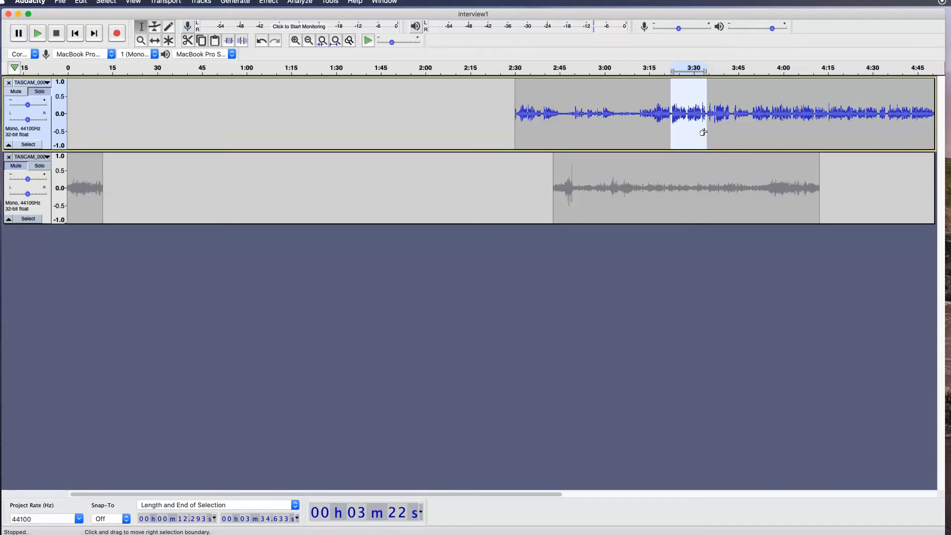
- Copy the selected upper-track audio and paste it at about 6 seconds in the same track
left_click(410, 116)
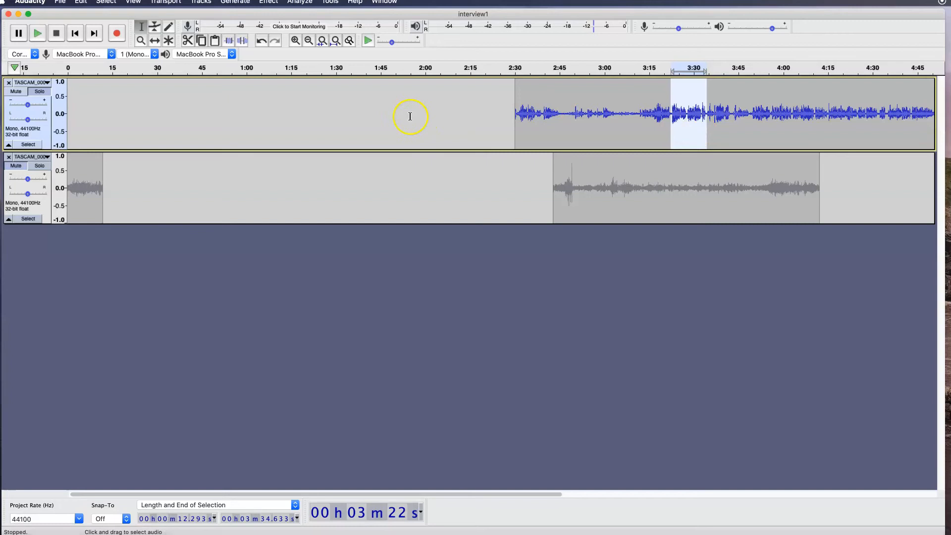
left_click(86, 110)
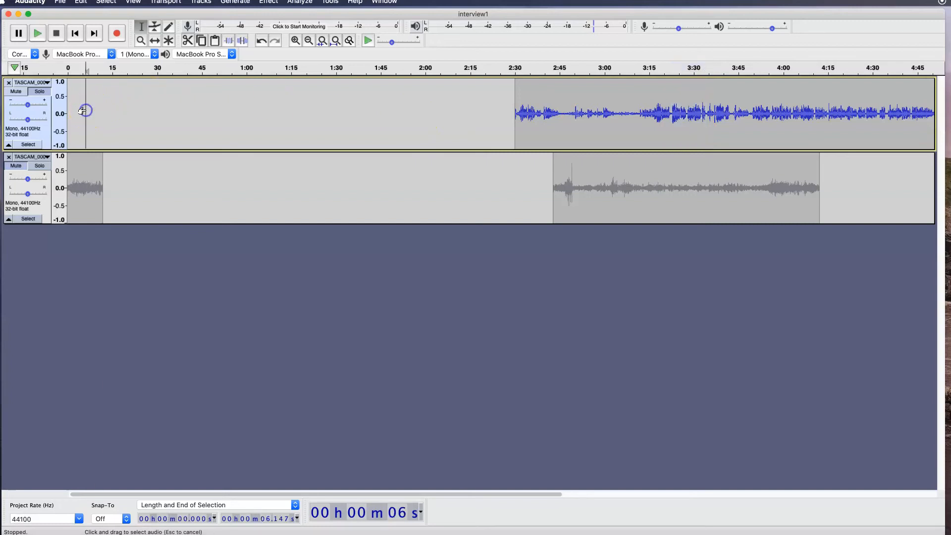
left_click_drag(81, 111, 86, 112)
key("super+v")
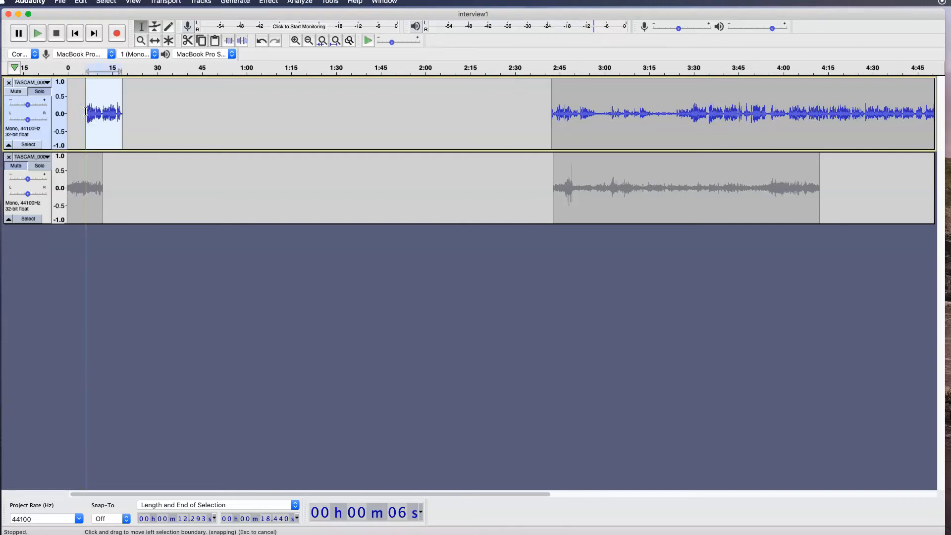
left_click(101, 113)
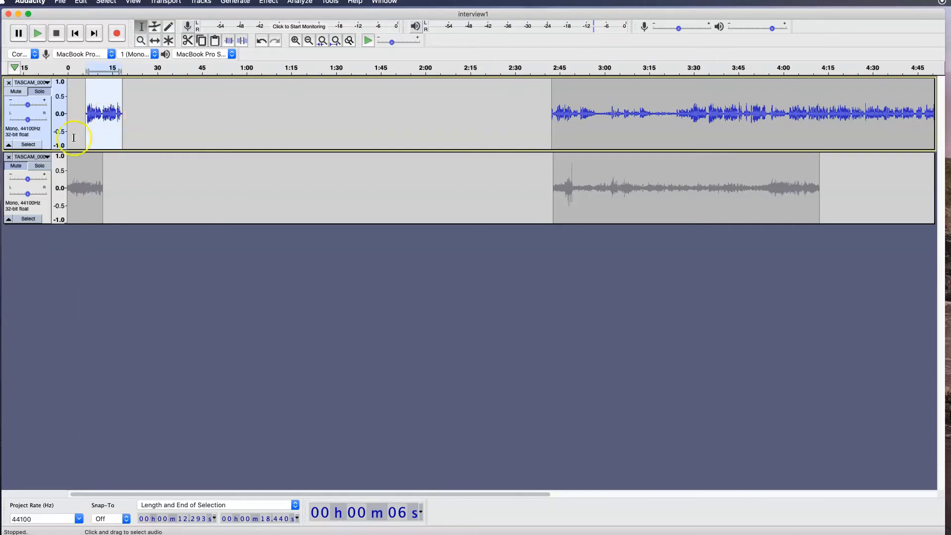
- Make both tracks audible again and play the two pasted clips together from the start
left_click(22, 168)
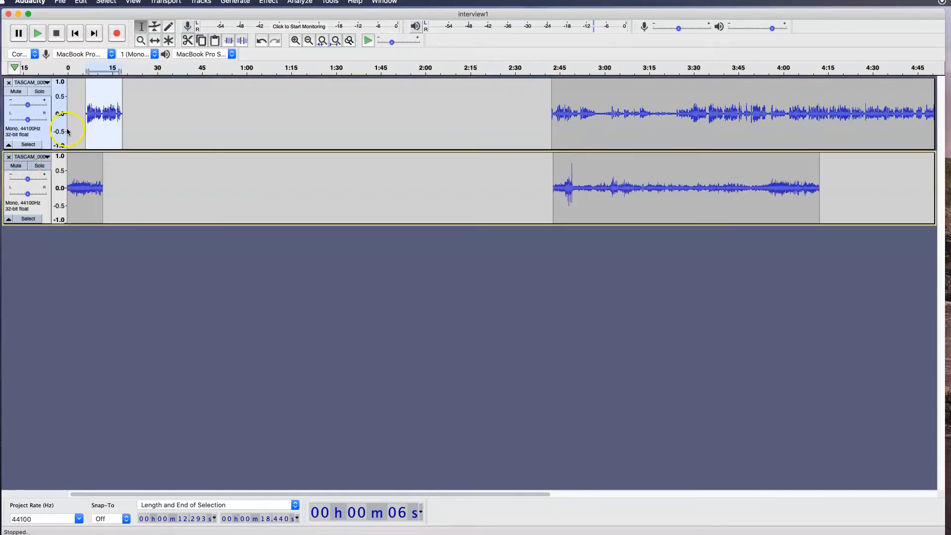
left_click(69, 129)
key("space")
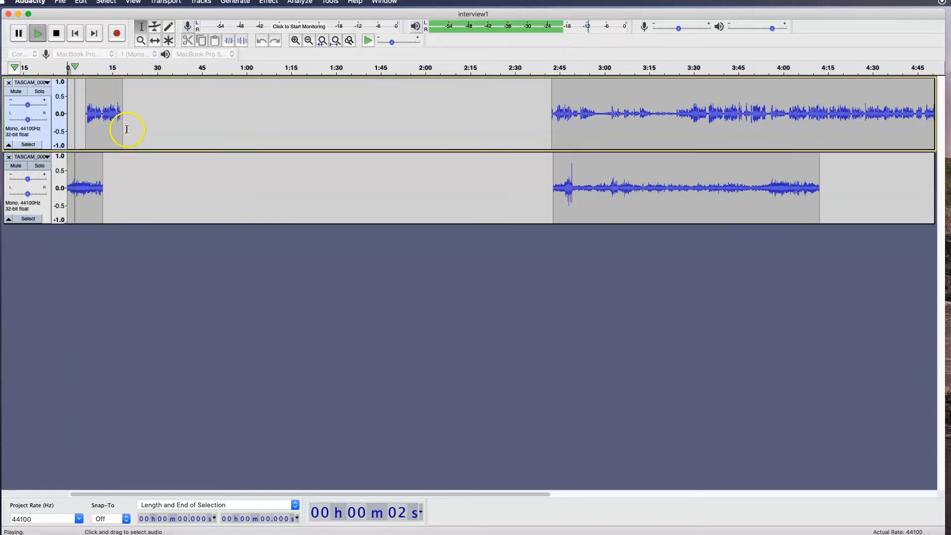
left_click(153, 124)
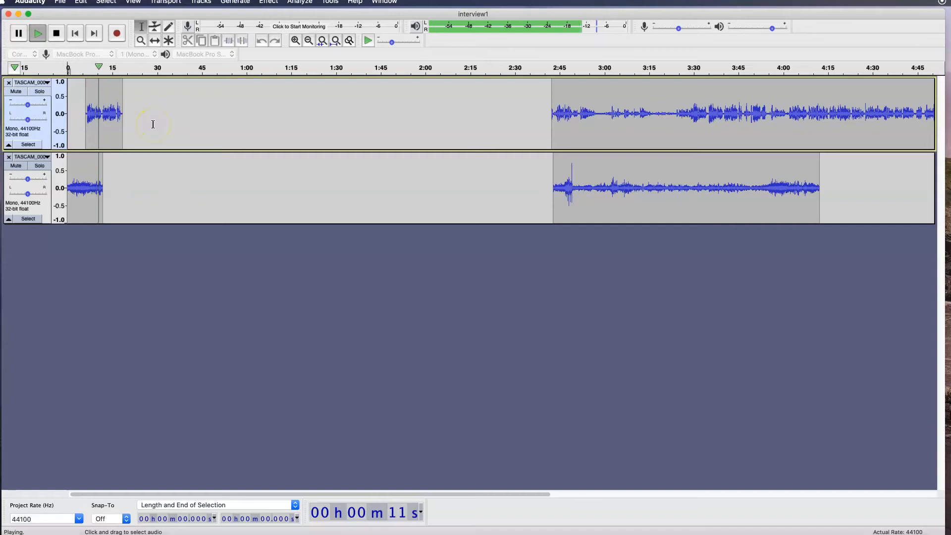
left_click(161, 120)
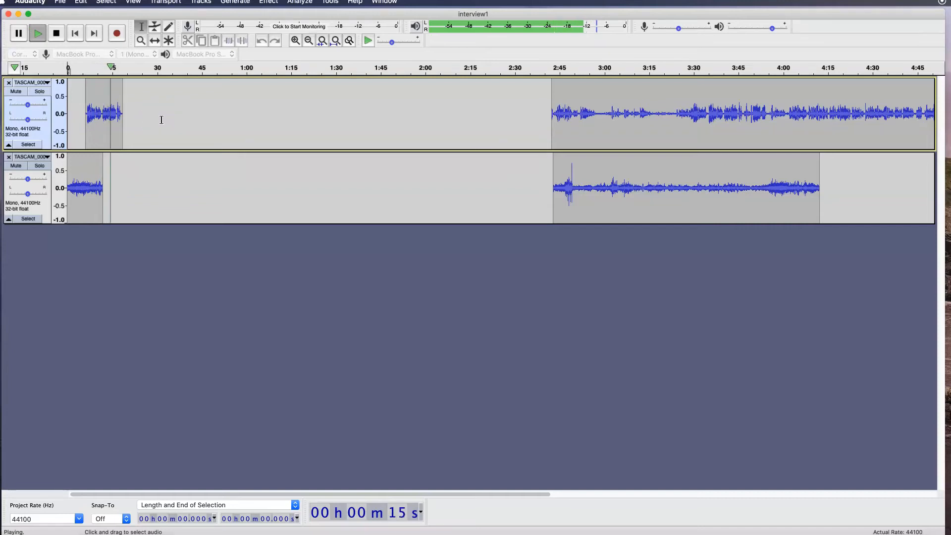
key("space")
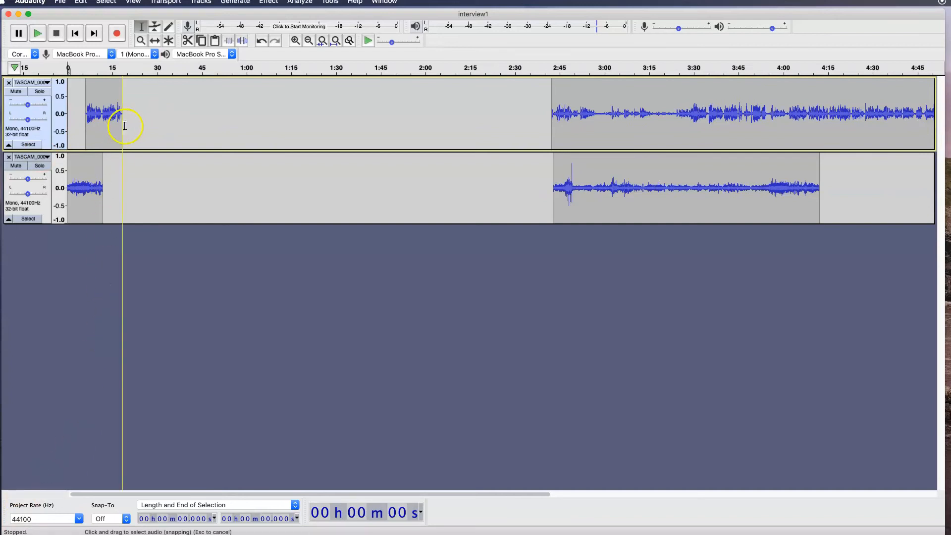
- Fade the lower track's first clip down between about 6 and 9 seconds with Envelope Tool points, keeping the reduced level to its end
left_click(156, 30)
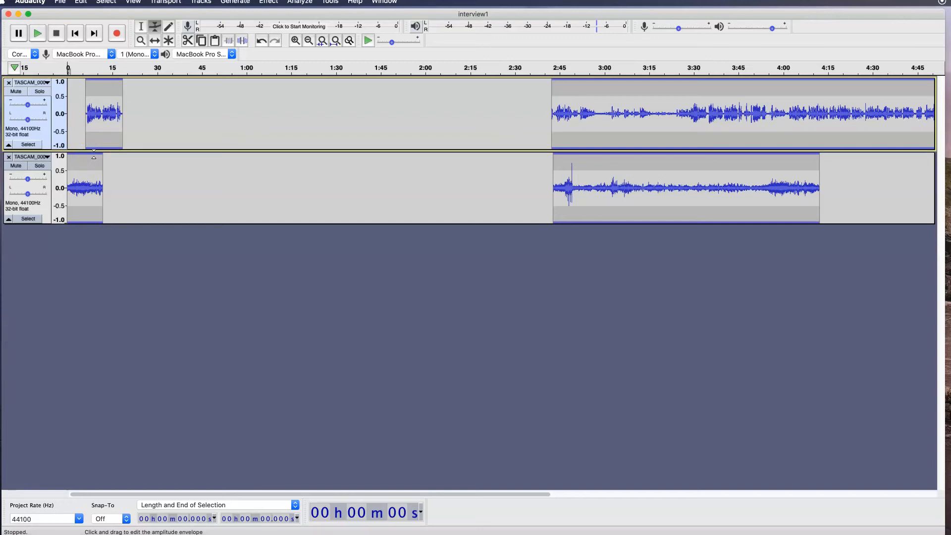
mouse_move(94, 157)
left_mouse_down()
mouse_move(93, 183)
mouse_move(92, 155)
left_mouse_up()
left_click_drag(94, 155, 89, 155)
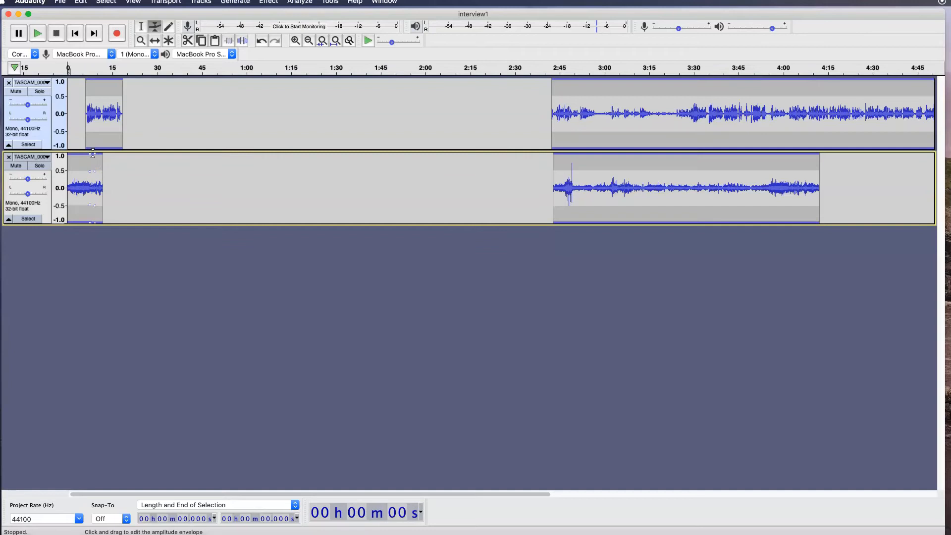
left_click_drag(89, 155, 89, 155)
left_click_drag(84, 152, 86, 152)
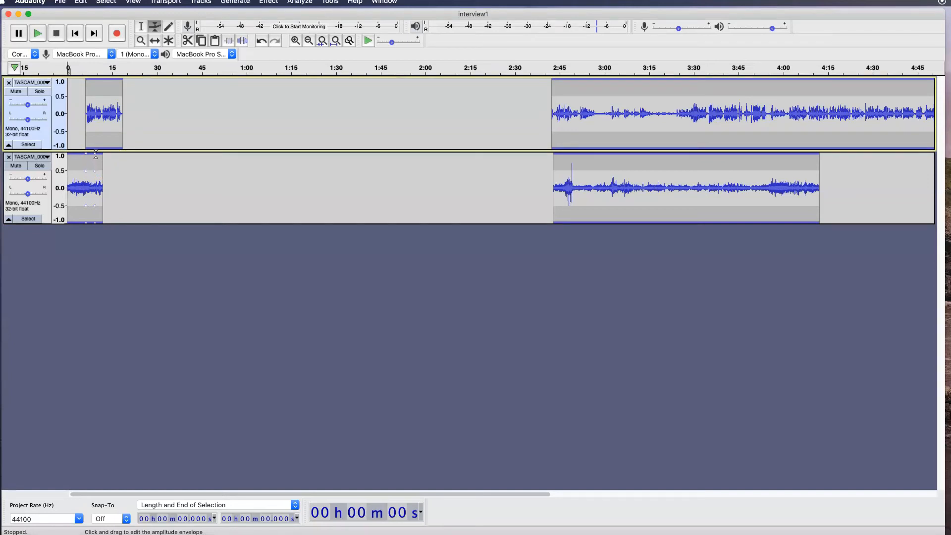
left_click_drag(95, 156, 96, 155)
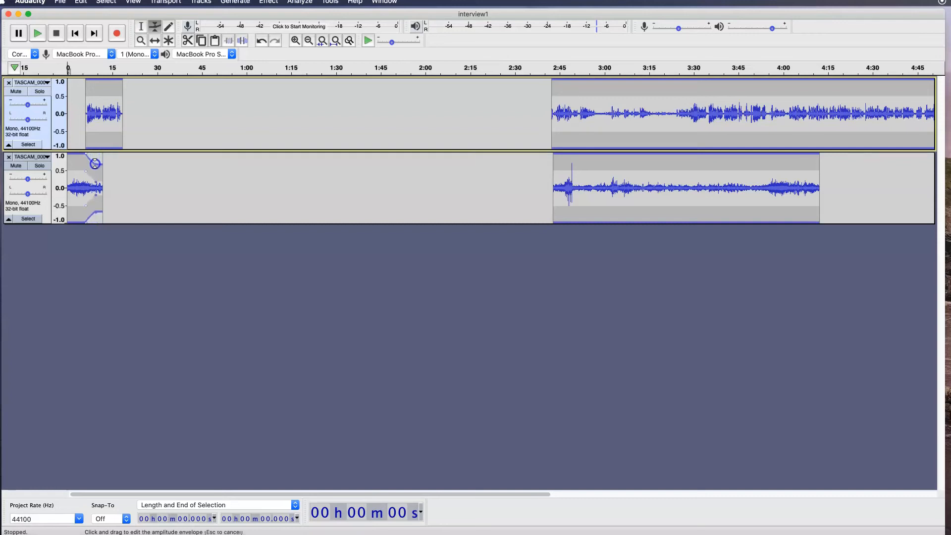
left_click_drag(95, 165, 95, 165)
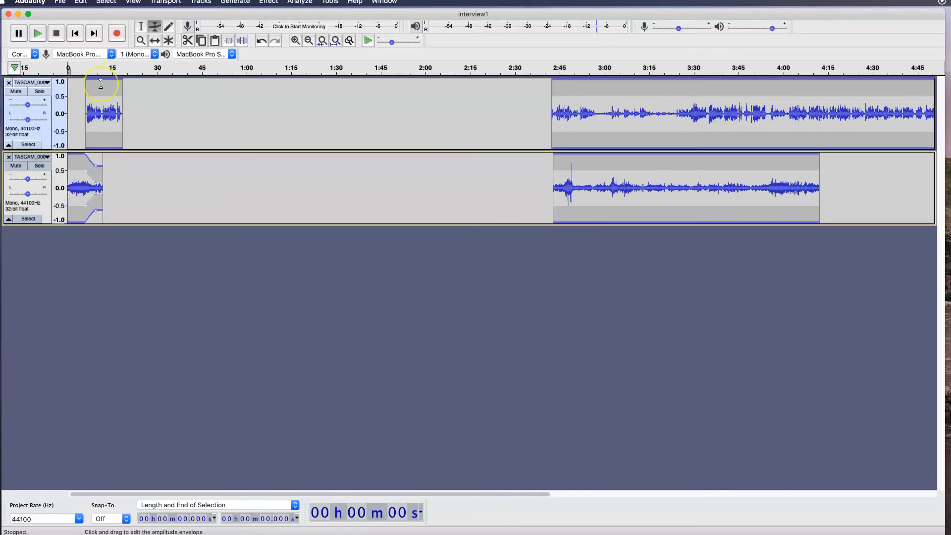
- Play both tracks from about 2 seconds with the Selection Tool to check the fade under the upper clip
left_click(142, 27)
left_click(75, 96)
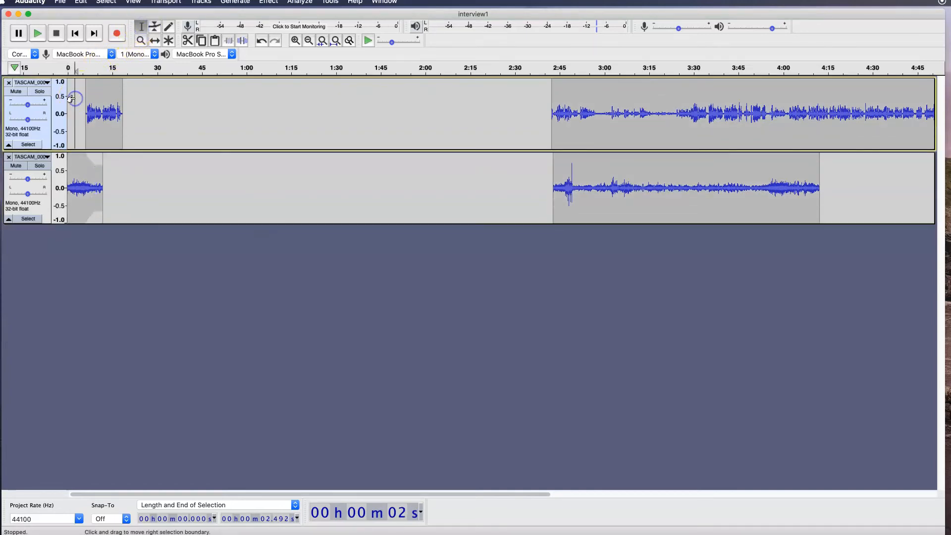
key("space")
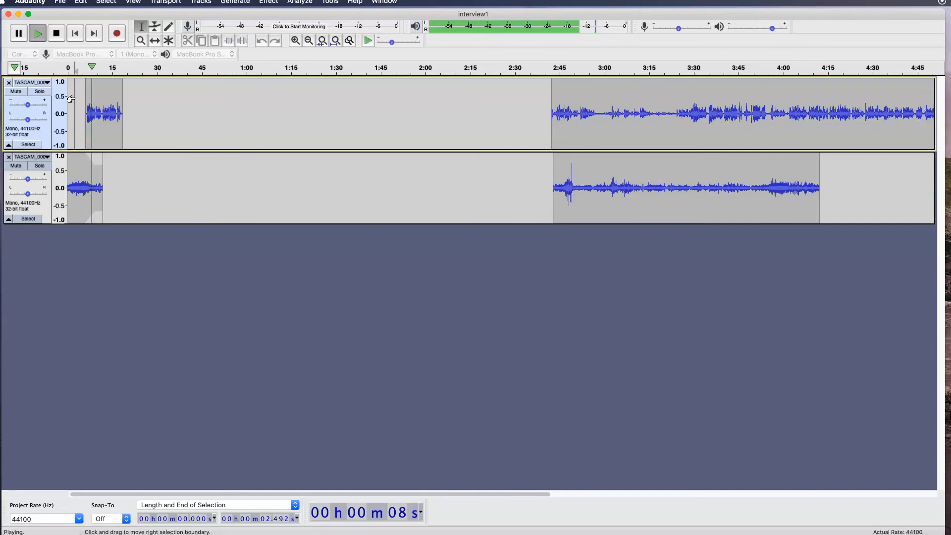
left_click(100, 101)
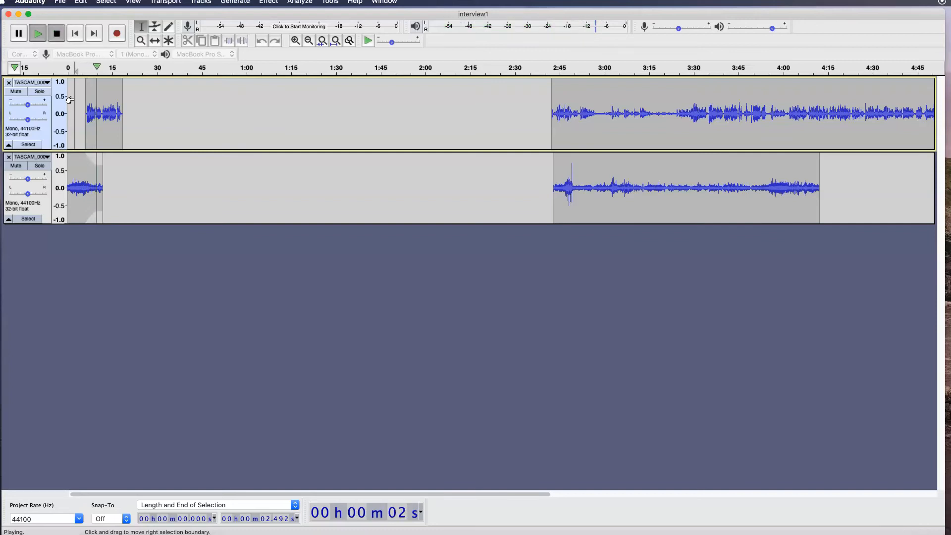
- Adjust the lower track's first clip with the Envelope Tool to fade from about 5 seconds to a level of about 0.5 by 7 seconds
left_click(155, 29)
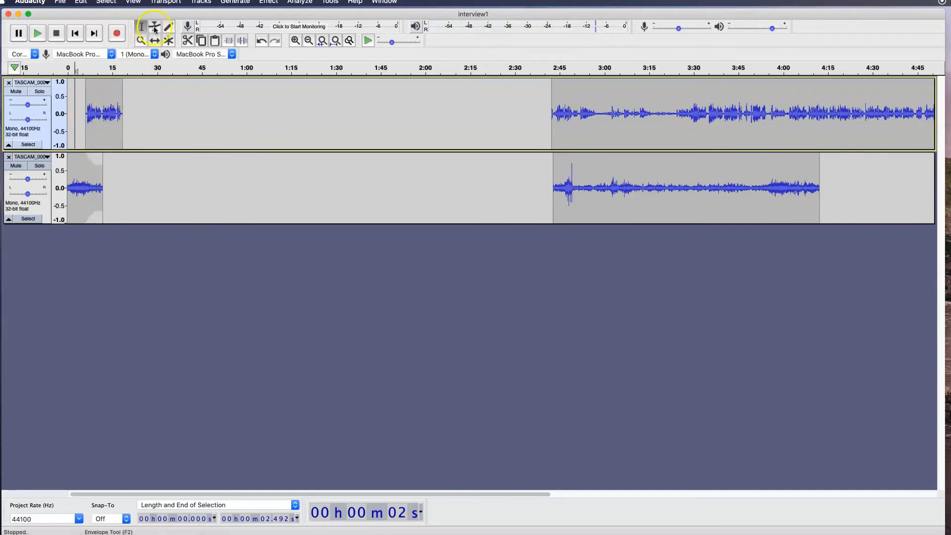
left_click(95, 164)
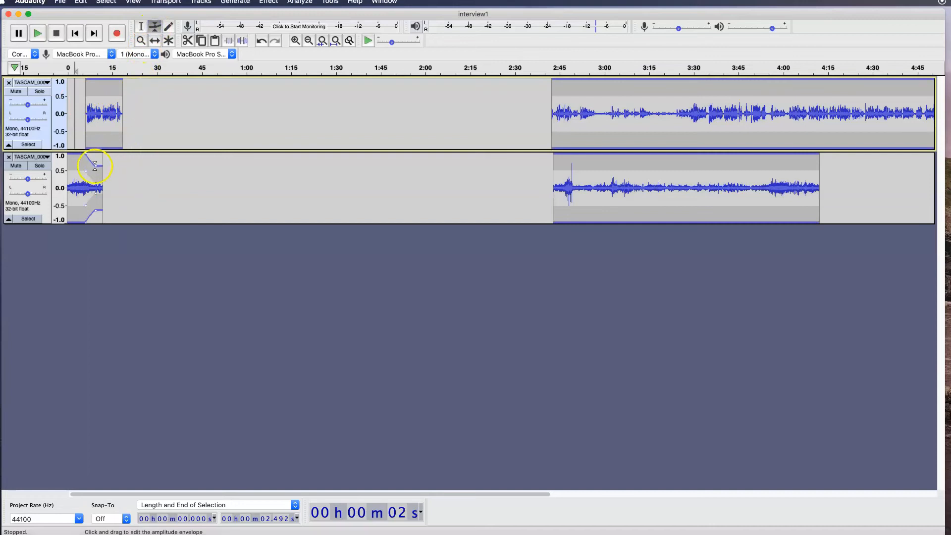
mouse_move(93, 163)
left_mouse_down()
mouse_move(80, 148)
mouse_move(96, 164)
mouse_move(87, 169)
left_mouse_up()
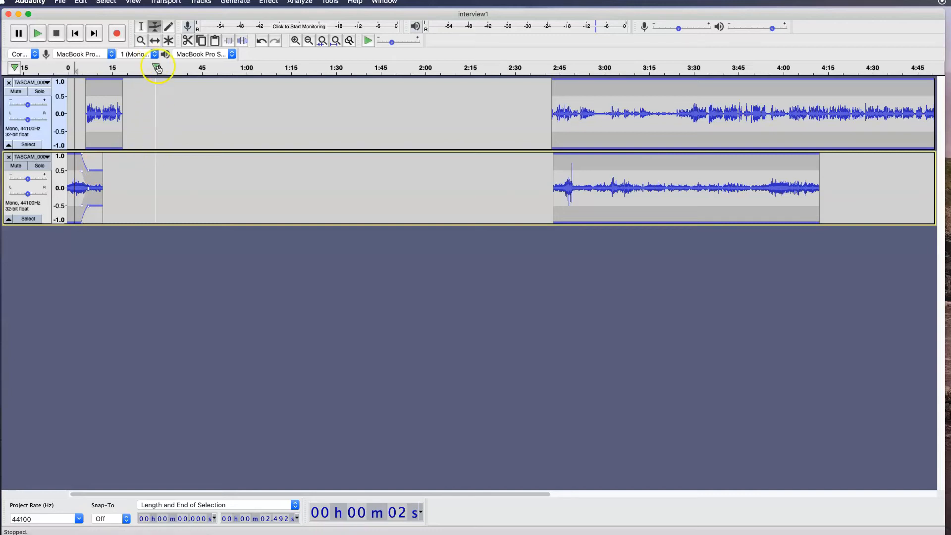
- Play both tracks from about 2 seconds with the Selection Tool to hear the earlier, deeper fade under the upper clip
left_click(142, 26)
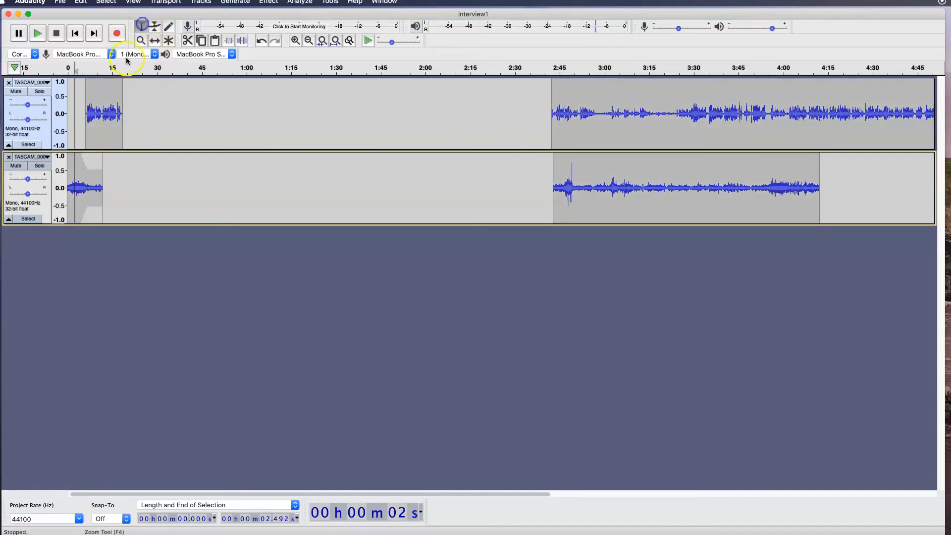
left_click(71, 118)
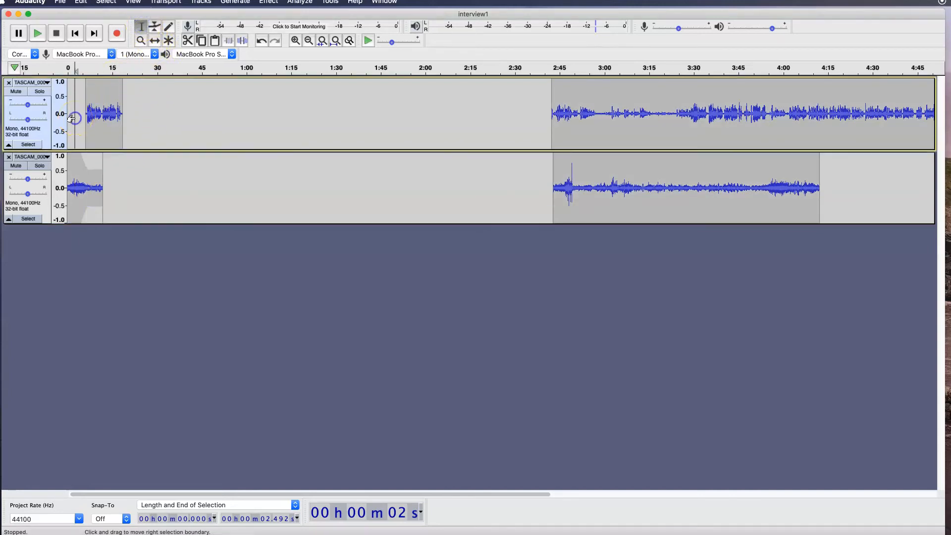
key("space")
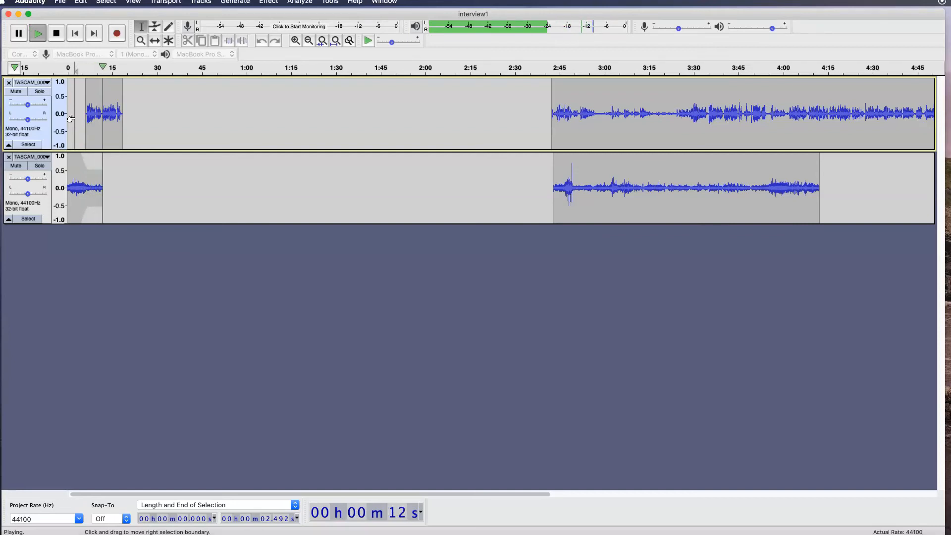
key("space")
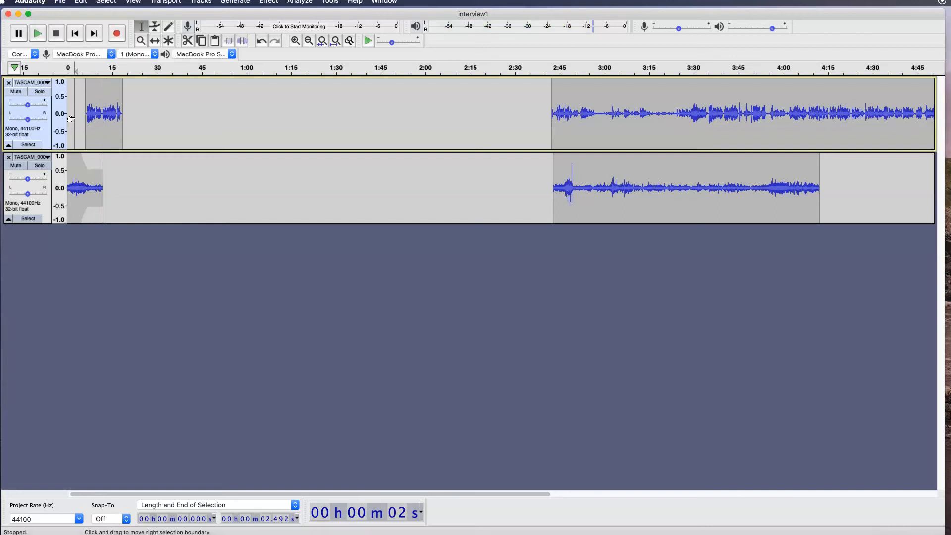
- Fade the lower track's first clip down to silence at its end, at about 11 seconds, with the Envelope Tool
left_click(155, 29)
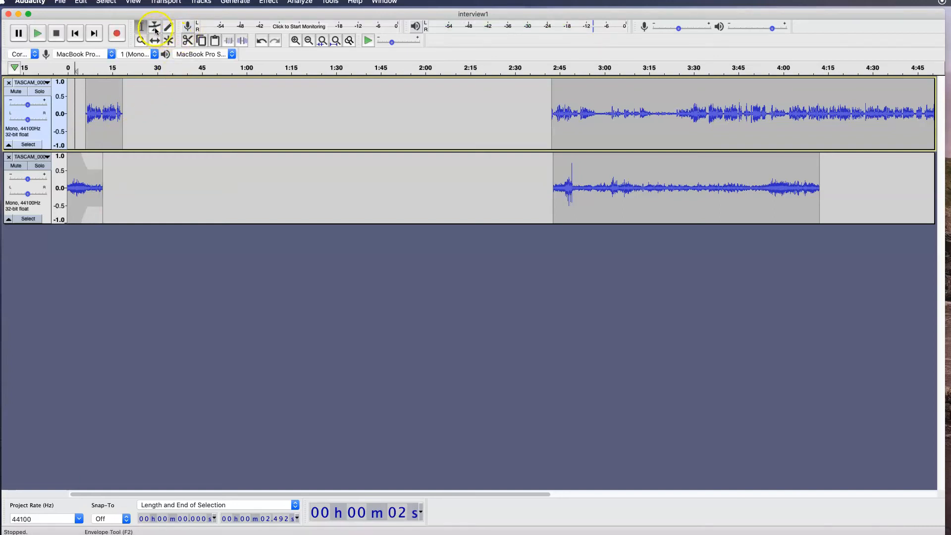
left_click_drag(93, 159, 101, 188)
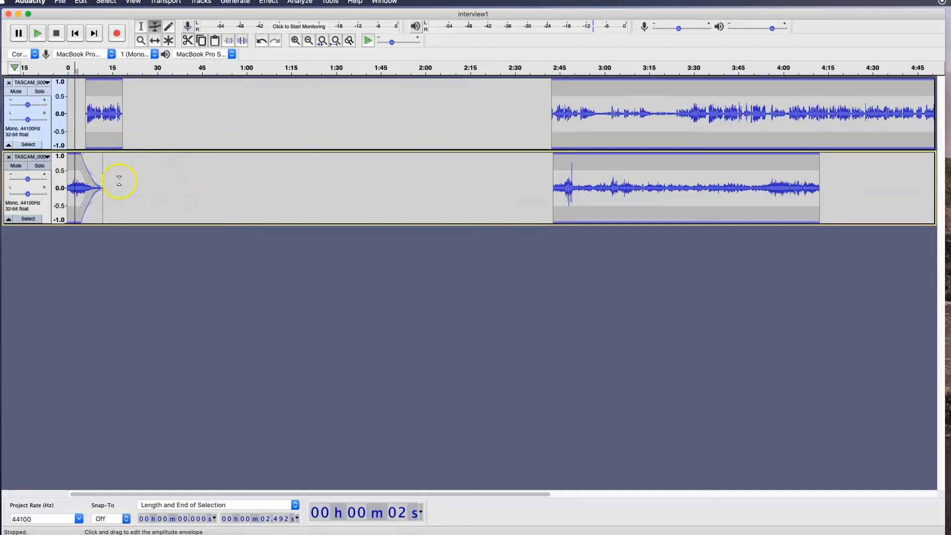
- Play both tracks from about 2 seconds with the Selection Tool to check the complete fade-out through the end of the upper clip
left_click(141, 27)
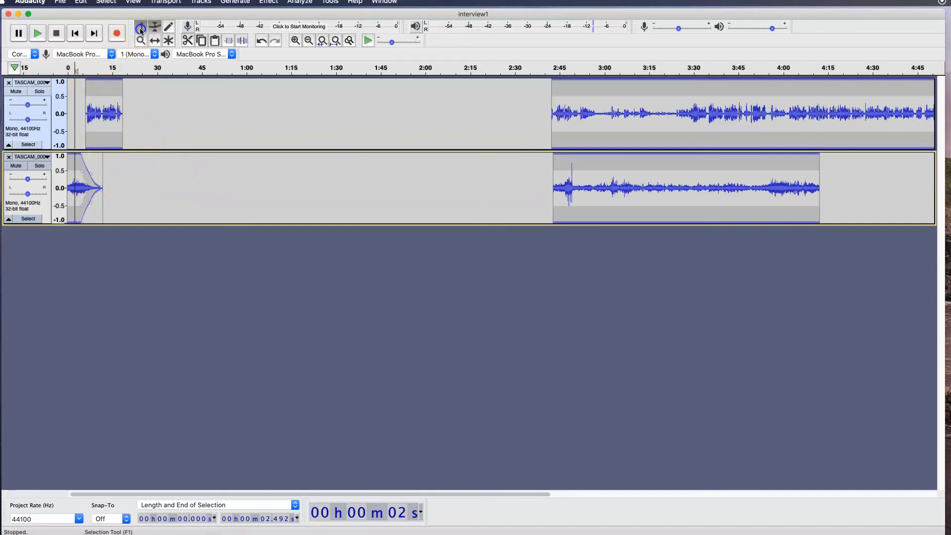
left_click(72, 131)
key("space")
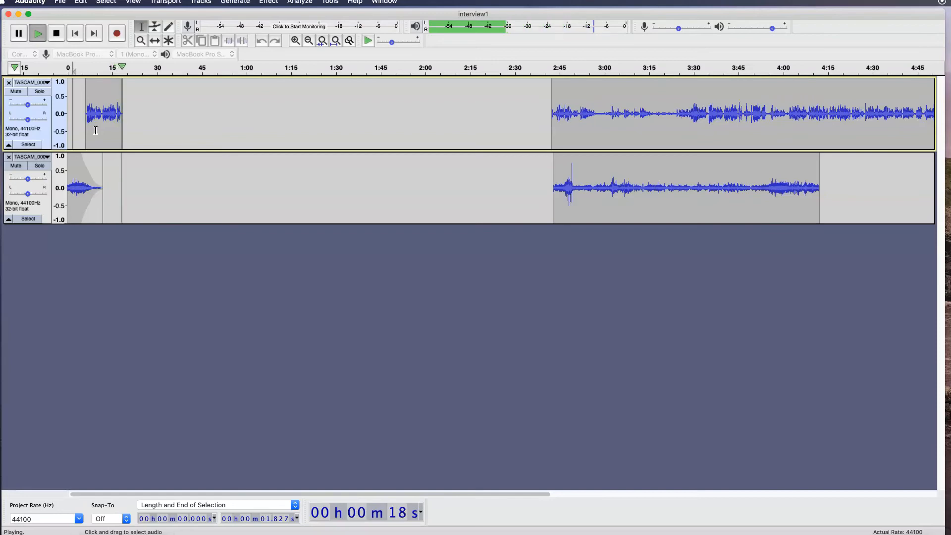
key("space")
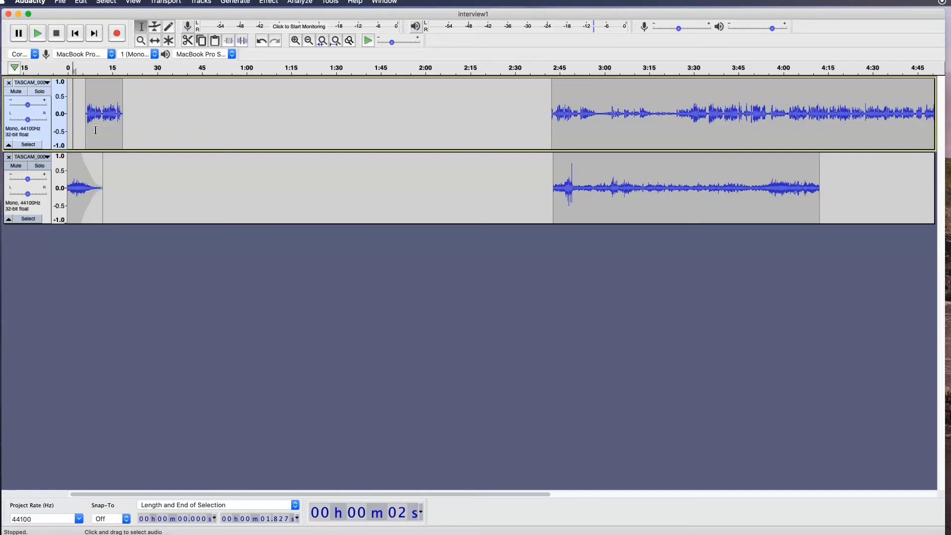
- Play both tracks from about 1 second and watch the playback meter to check the overall level
left_click(190, 101)
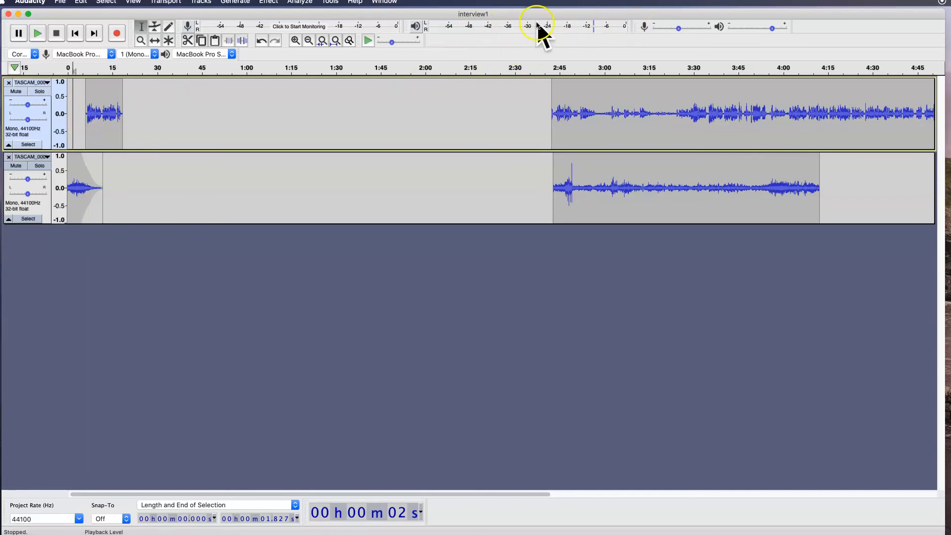
left_click_drag(68, 141, 71, 139)
key("space")
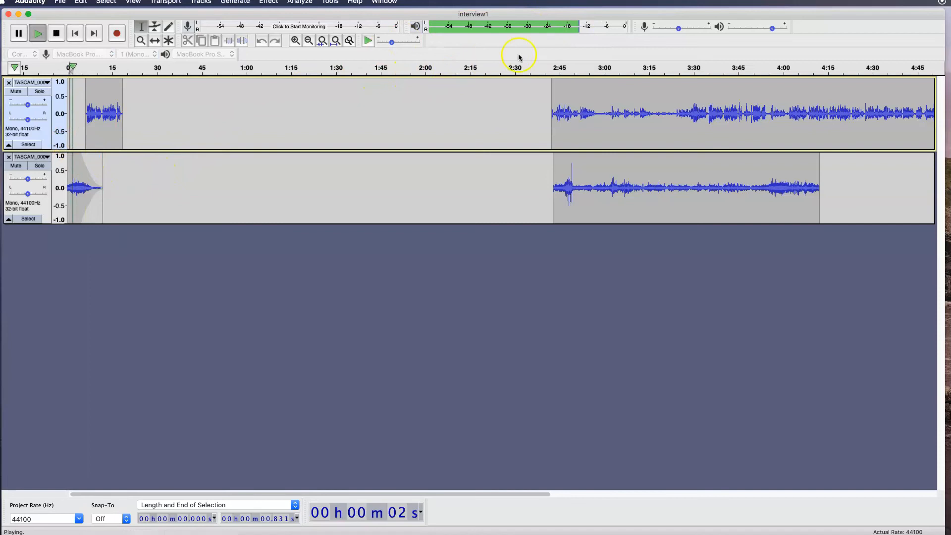
key("space")
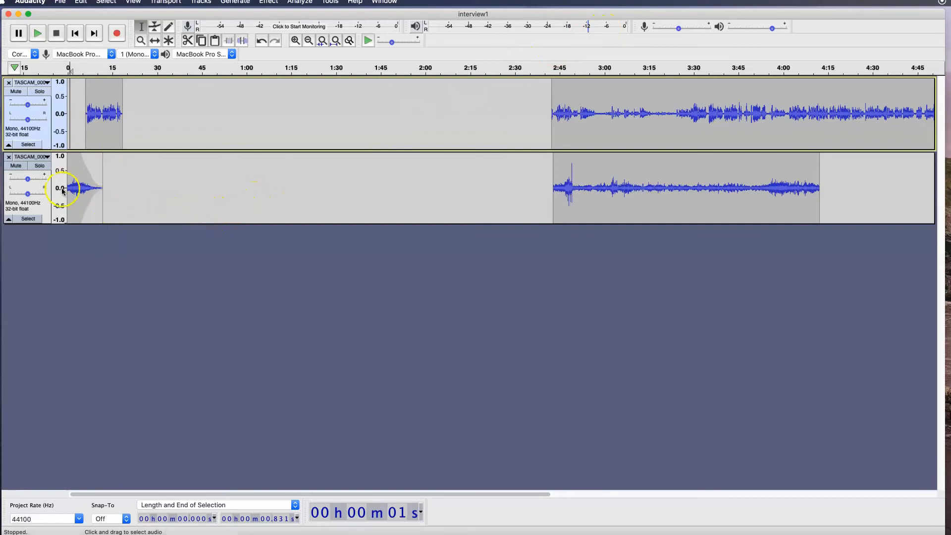
- Raise the gain of the lower and upper tracks slightly and play both from about 1 second to check the level
left_click(28, 180)
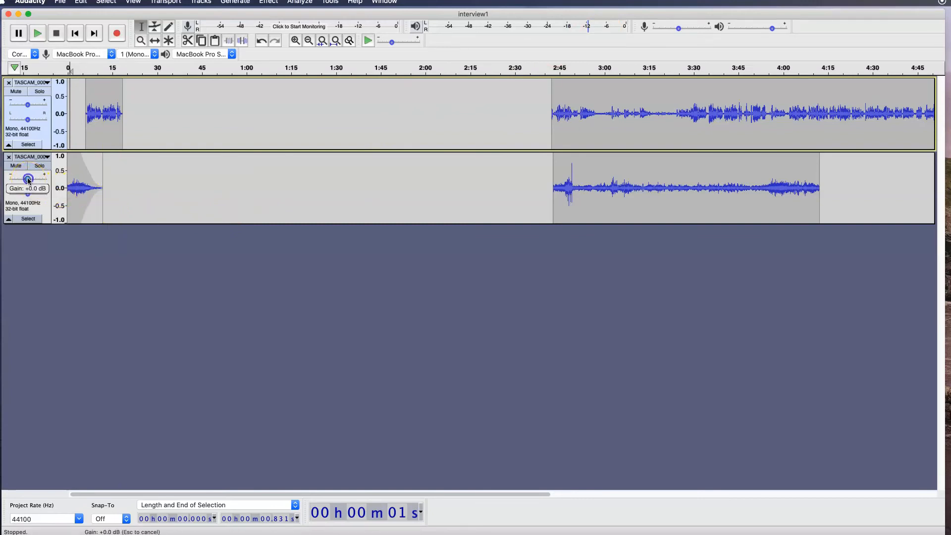
left_click_drag(29, 181, 31, 180)
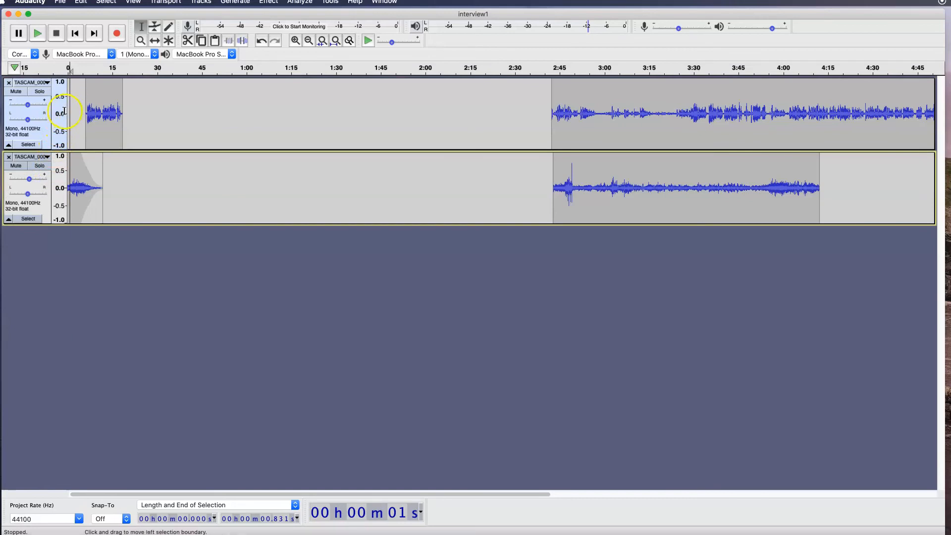
left_click_drag(28, 106, 51, 128)
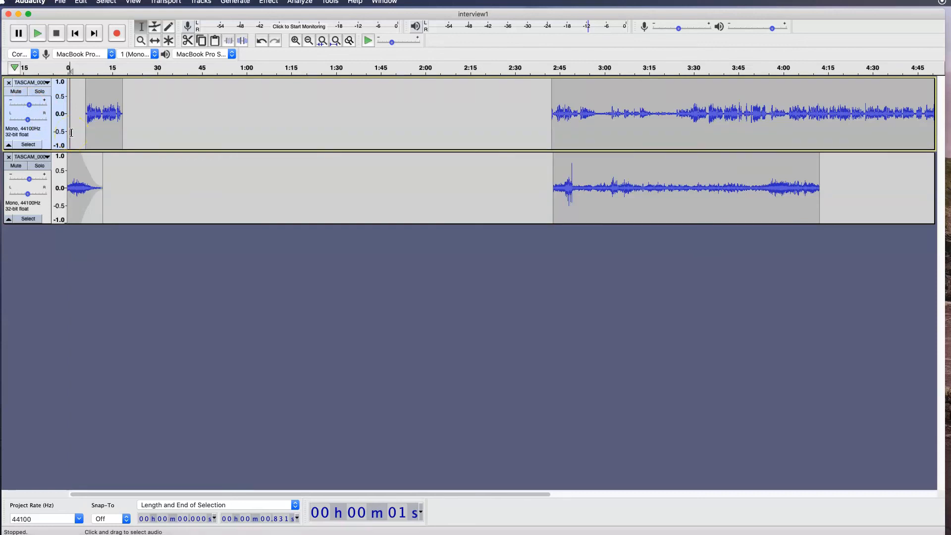
key("space")
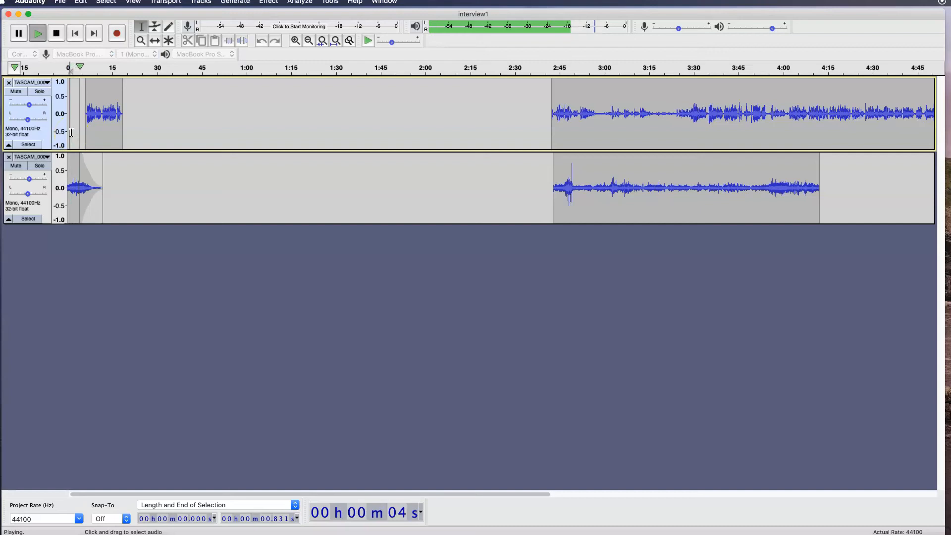
key("space")
- Raise the lower track's gain slightly more and play both tracks again from about 1 second
left_click(39, 180)
left_click_drag(30, 180, 30, 180)
key("space")
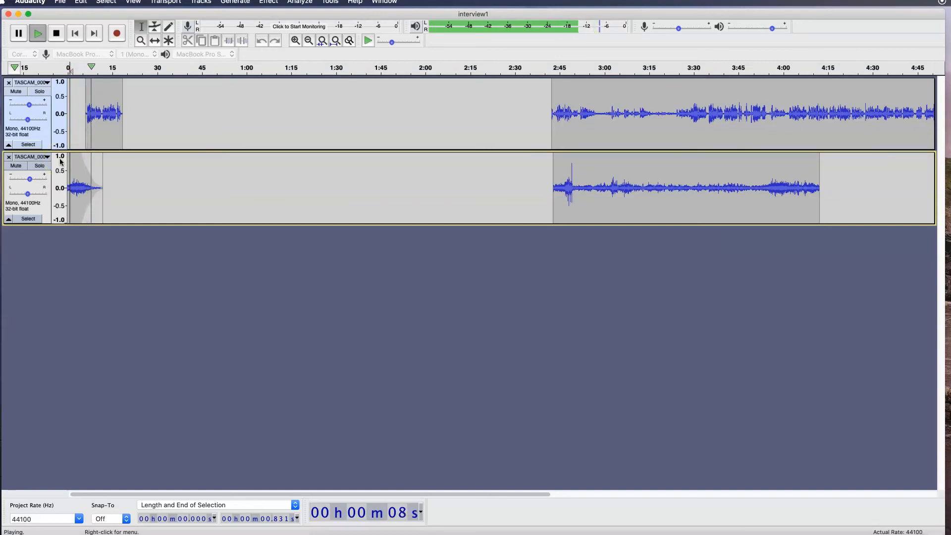
key("space")
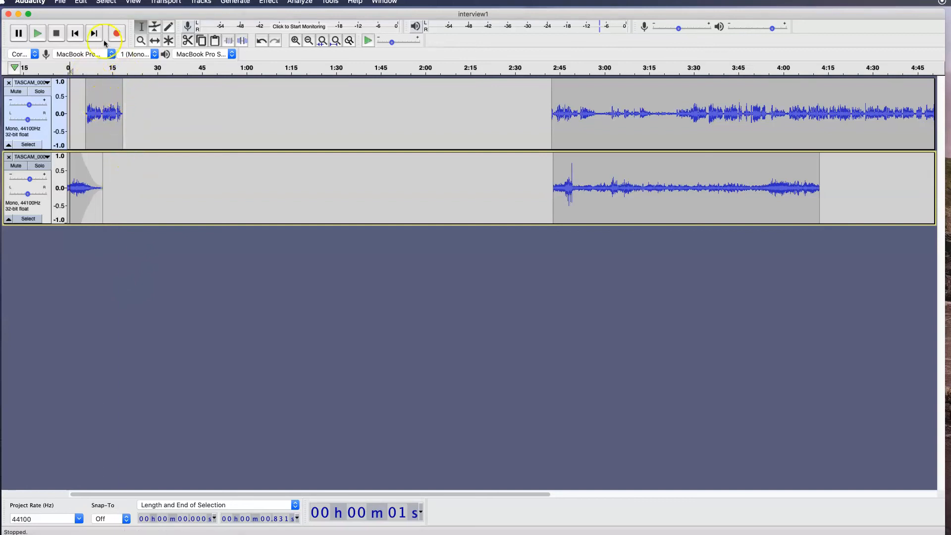
- Save a lossless copy of the project as interview1-complete.aup in the 3102 Interview 1 folder
left_click(60, 2)
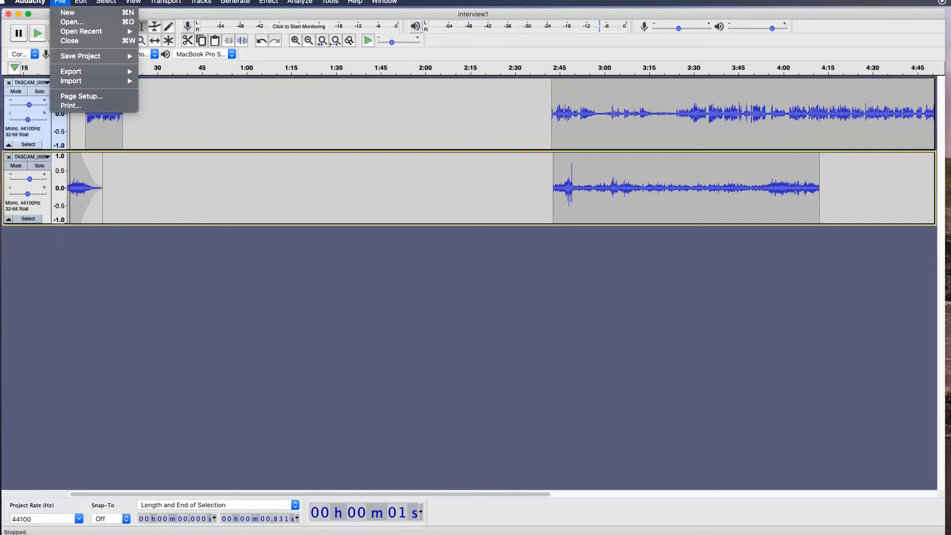
left_click(87, 58)
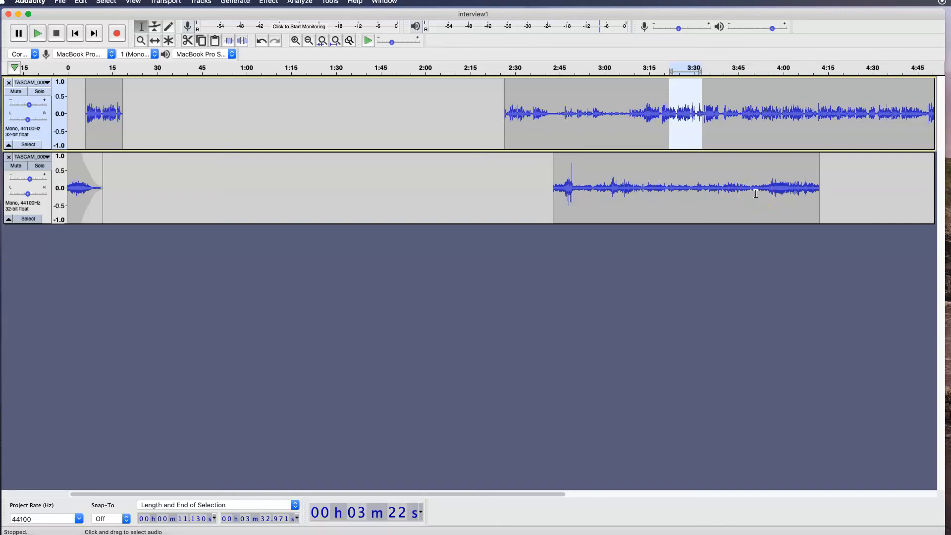
left_click(771, 138)
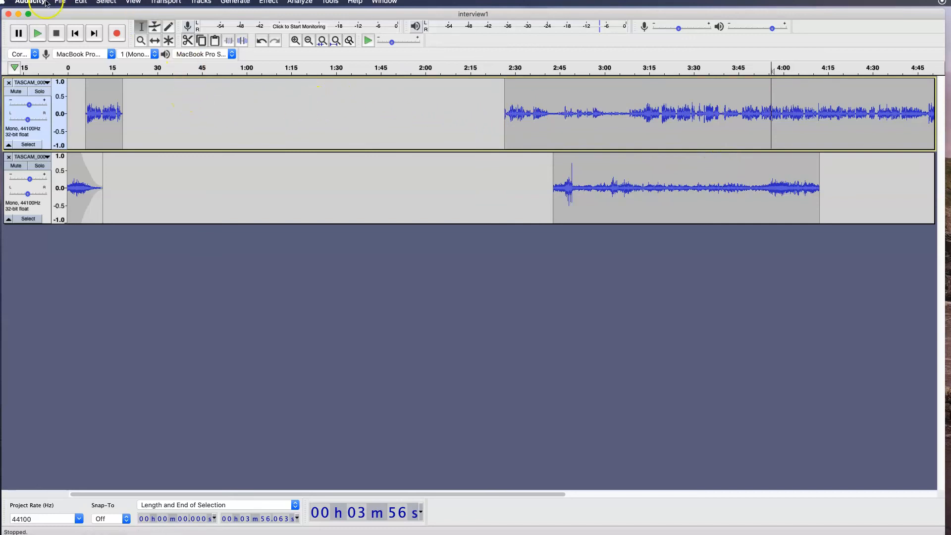
left_click(60, 3)
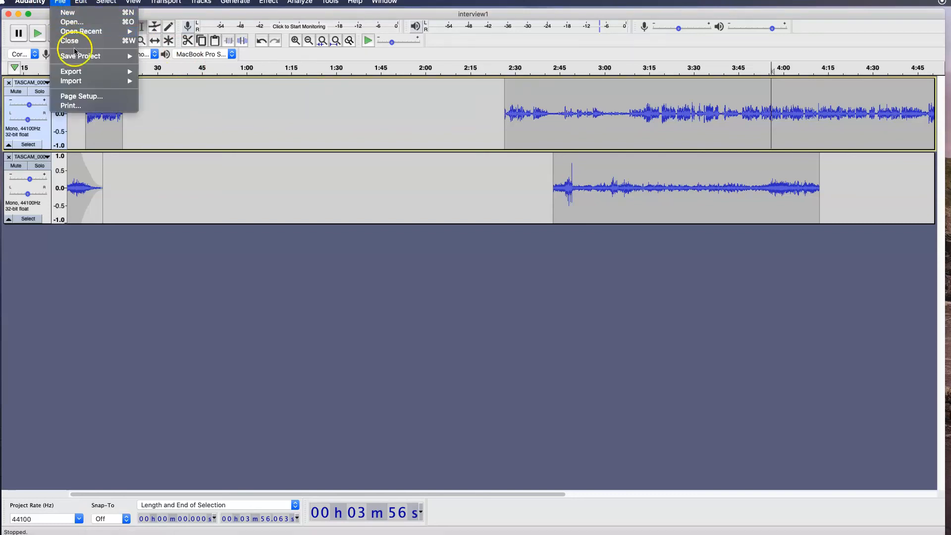
mouse_move(77, 58)
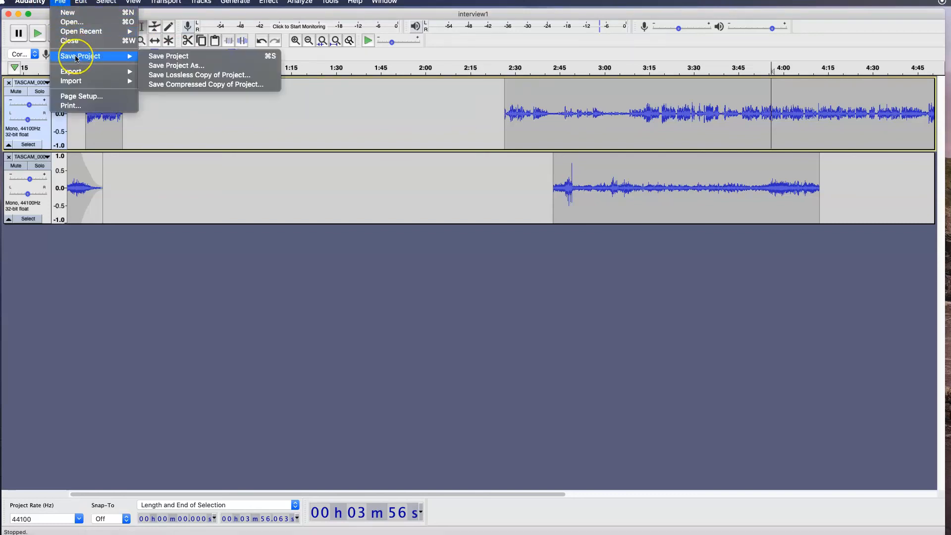
left_click(180, 75)
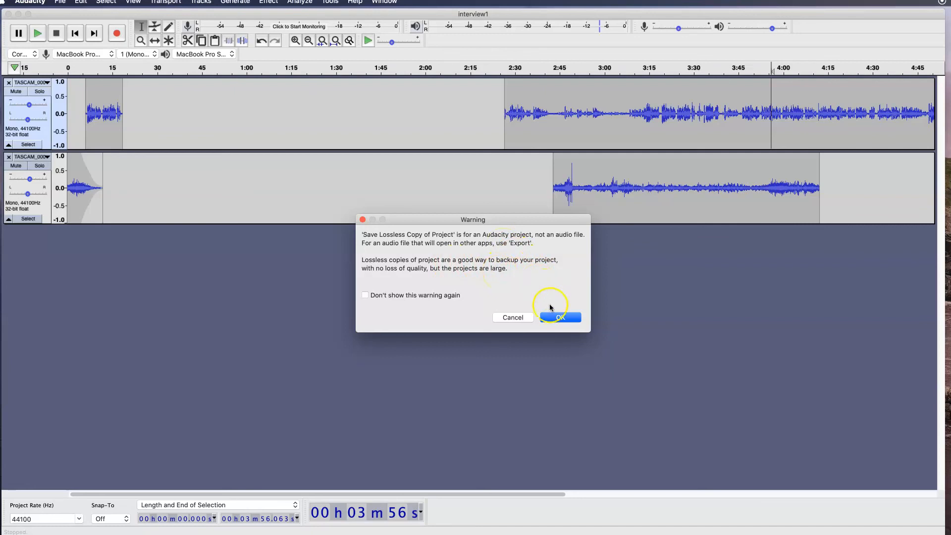
left_click(552, 317)
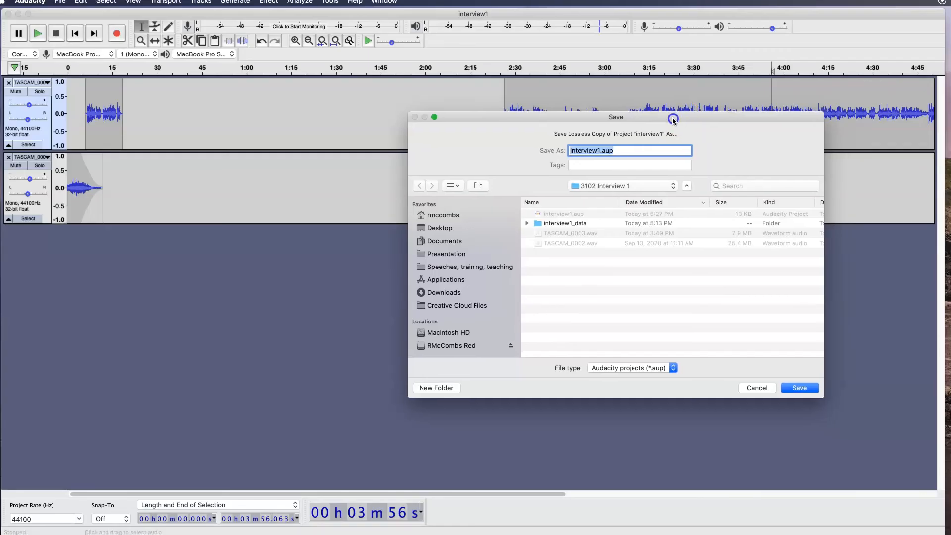
left_click_drag(684, 116, 378, 160)
left_click(300, 193)
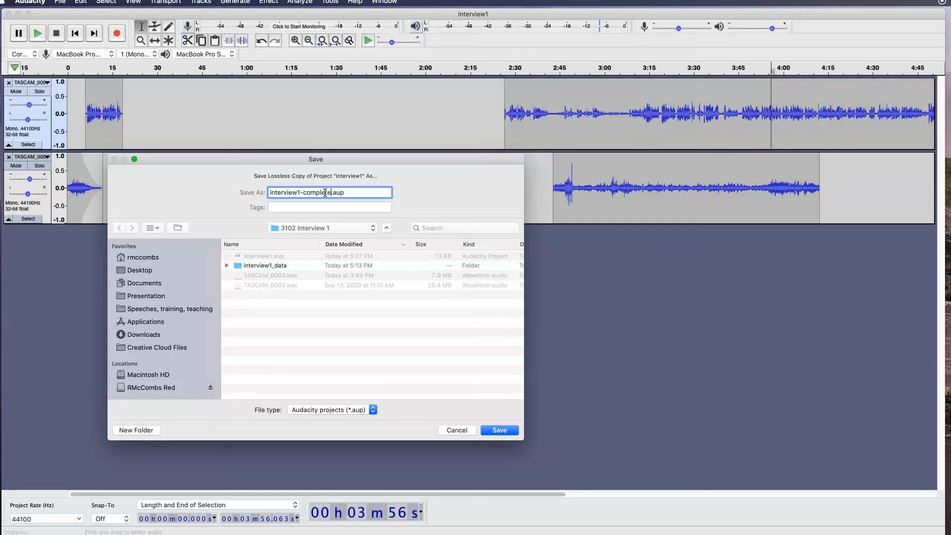
key("Return")
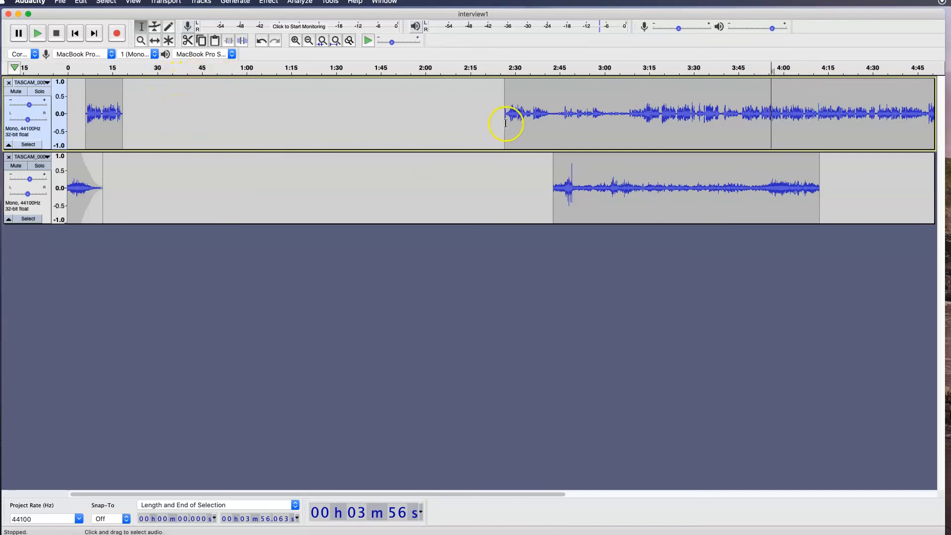
- Delete the leftover audio in both tracks from about 2:26 to 7:18, keeping only the clips at the start
left_click_drag(503, 129, 824, 151)
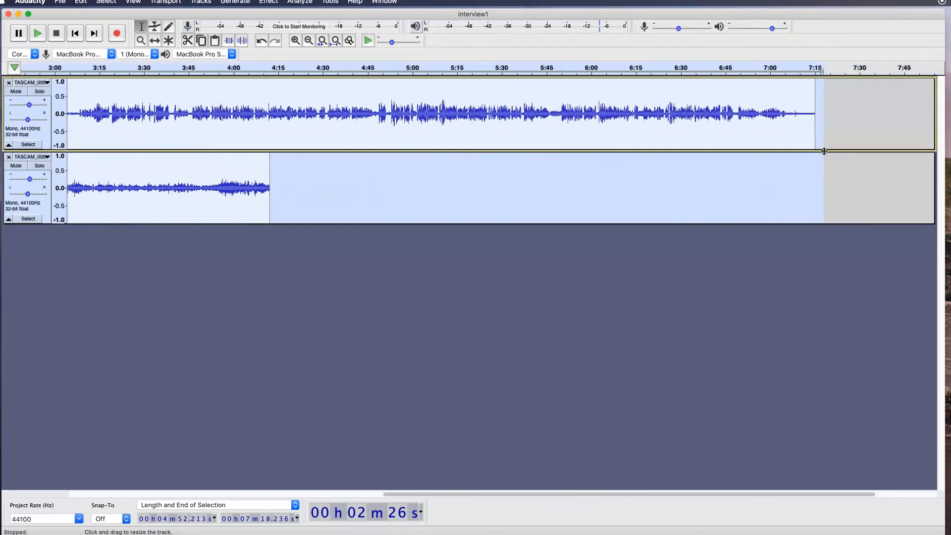
key("Delete")
left_click_drag(641, 494, 103, 479)
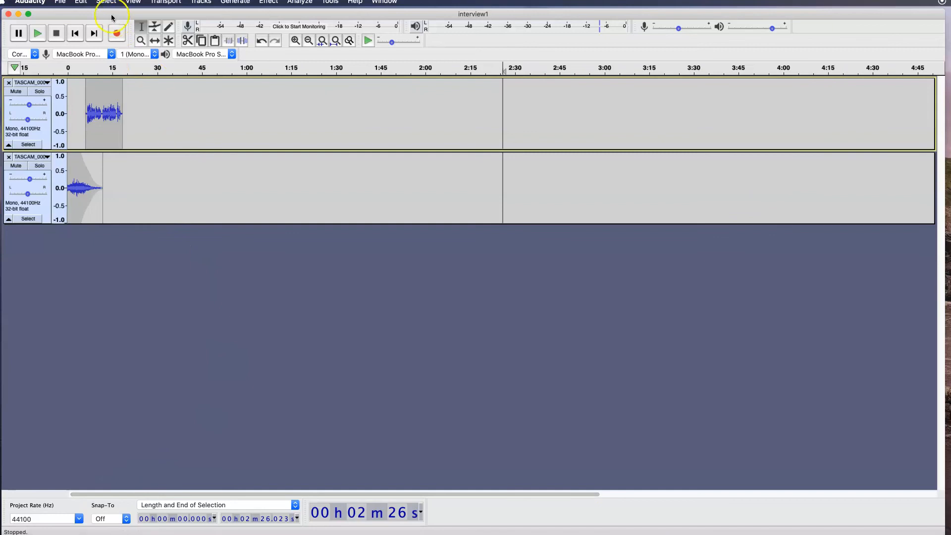
- Export the mix as interview1-finaledit.wav in the 3102 Interview 1 folder, as WAV (Microsoft) with Signed 16-bit PCM encoding and blank metadata tags
left_click(60, 1)
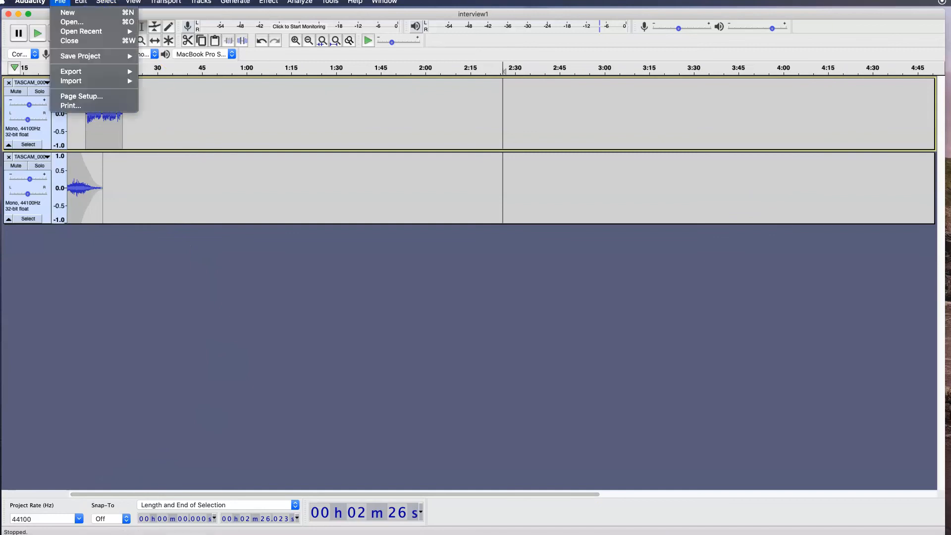
left_click(71, 71)
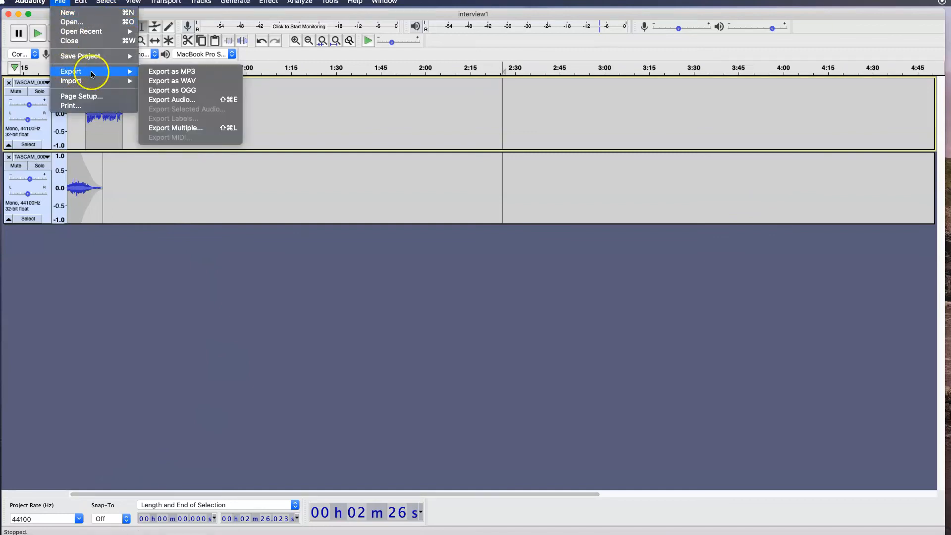
left_click(168, 81)
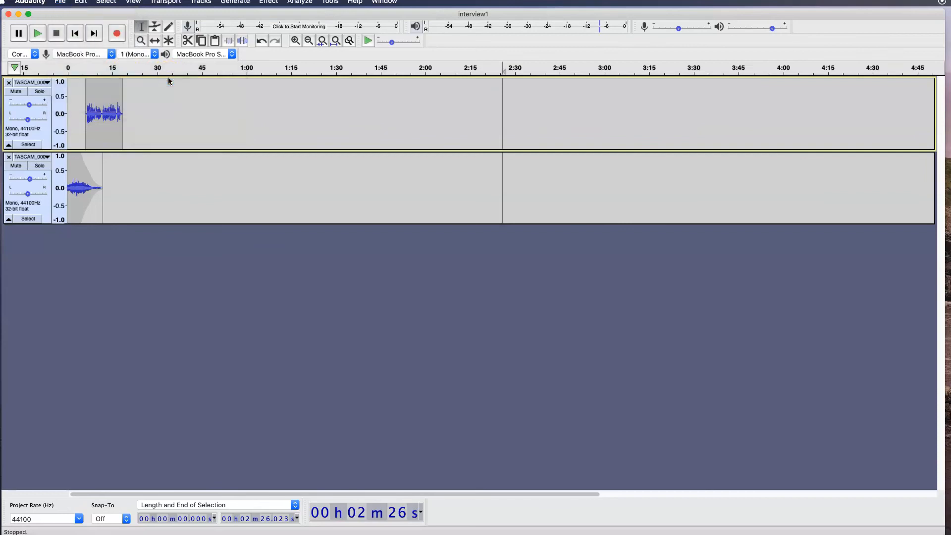
left_click_drag(463, 119, 195, 153)
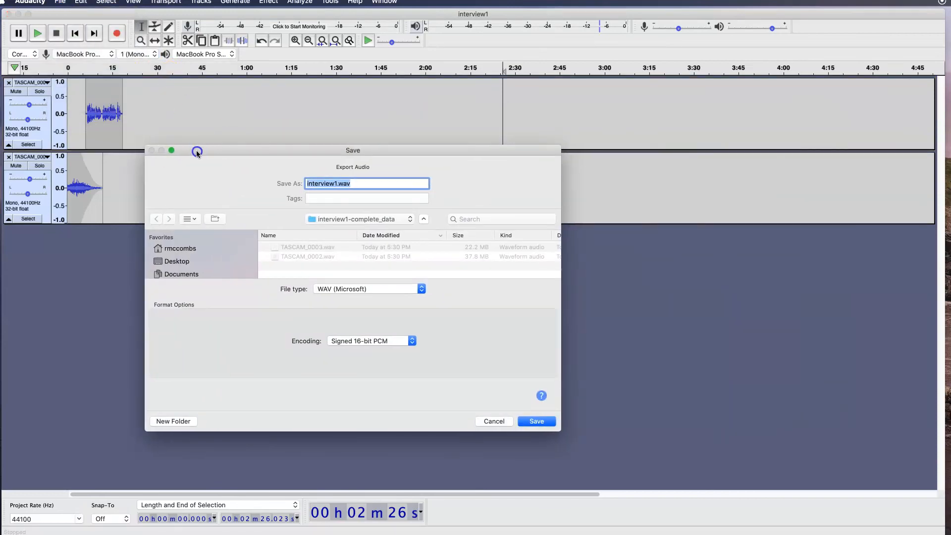
left_click(338, 184)
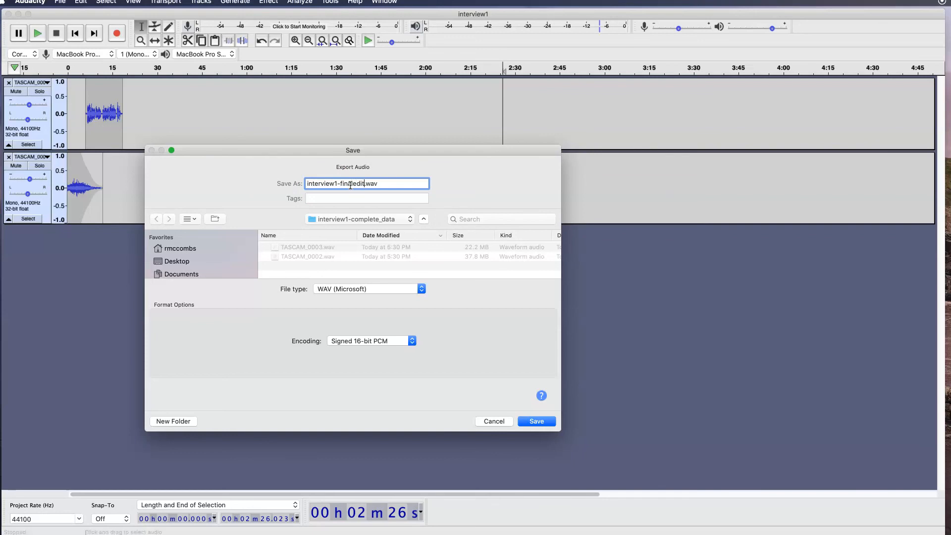
left_click(329, 221)
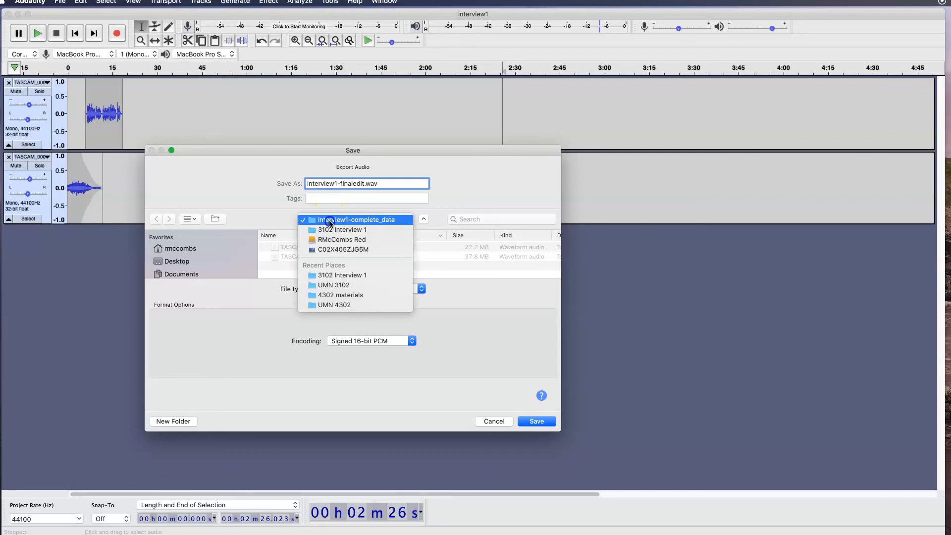
left_click(330, 229)
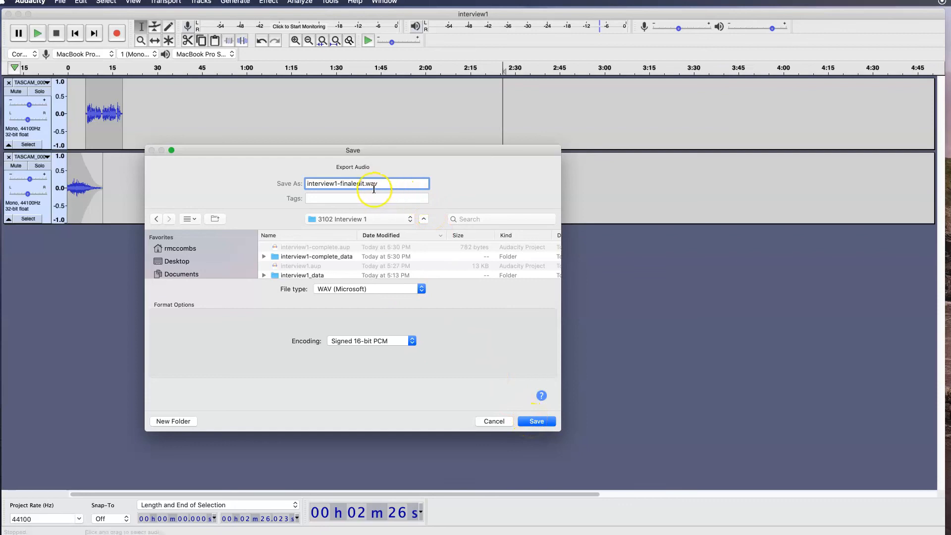
left_click(525, 424)
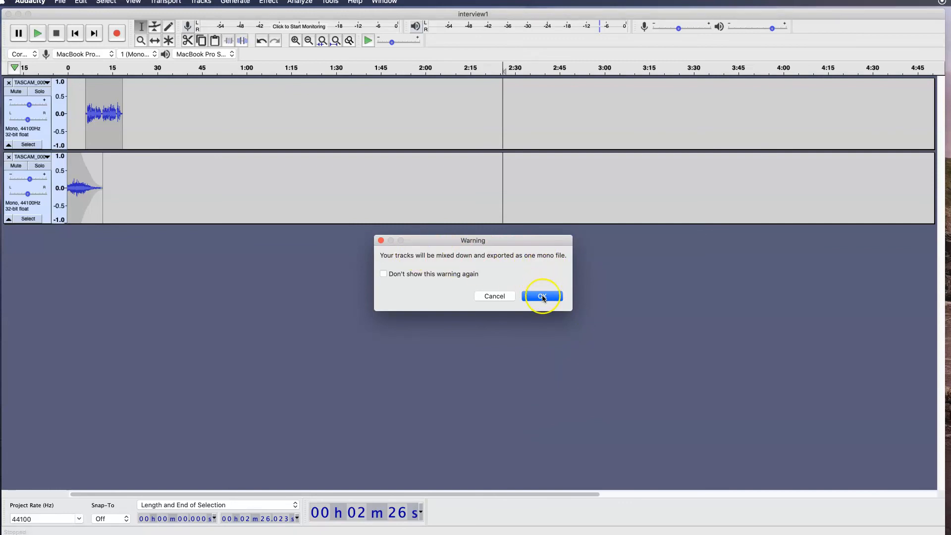
left_click(543, 297)
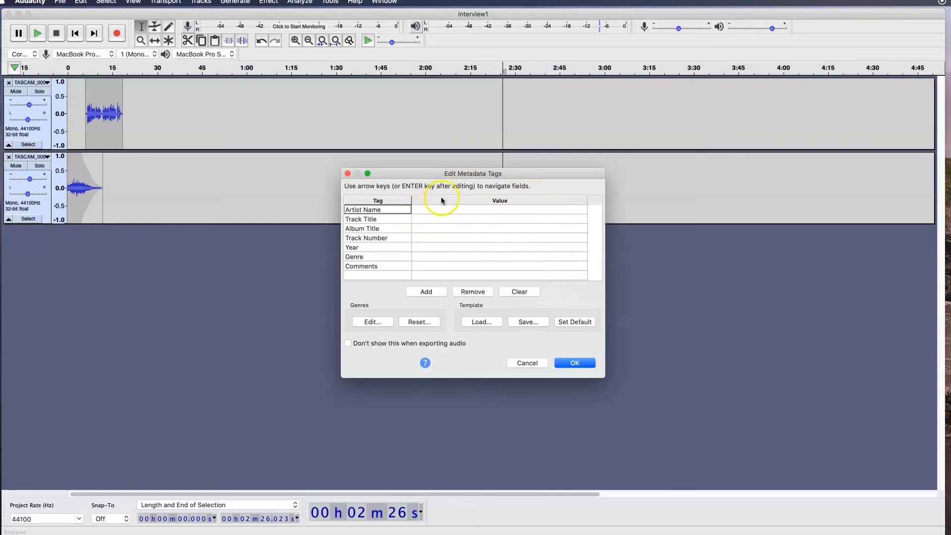
left_click(574, 362)
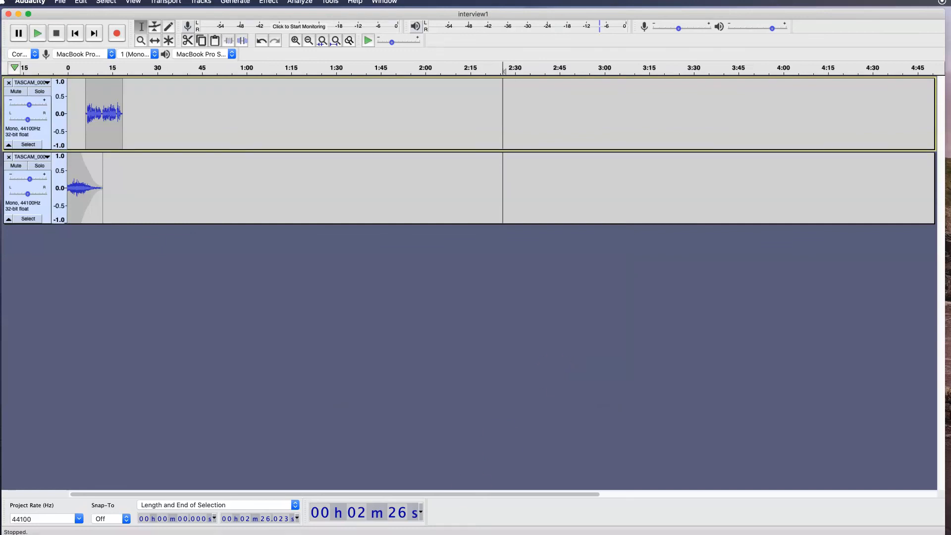
- Switch to Finder, open interview1-finaledit.wav from the 3102 Interview 1 folder in QuickTime Player, and play it to check the export
key("super+Tab")
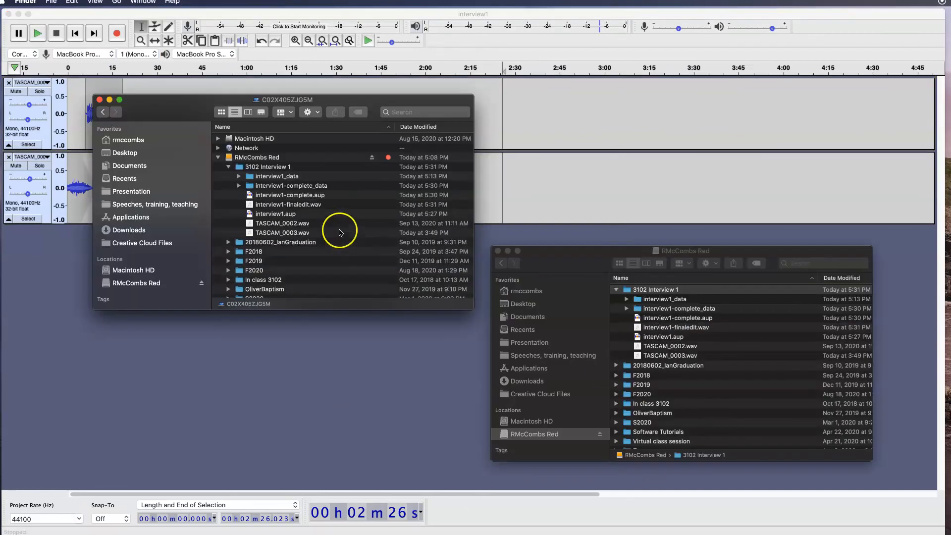
left_click(288, 204)
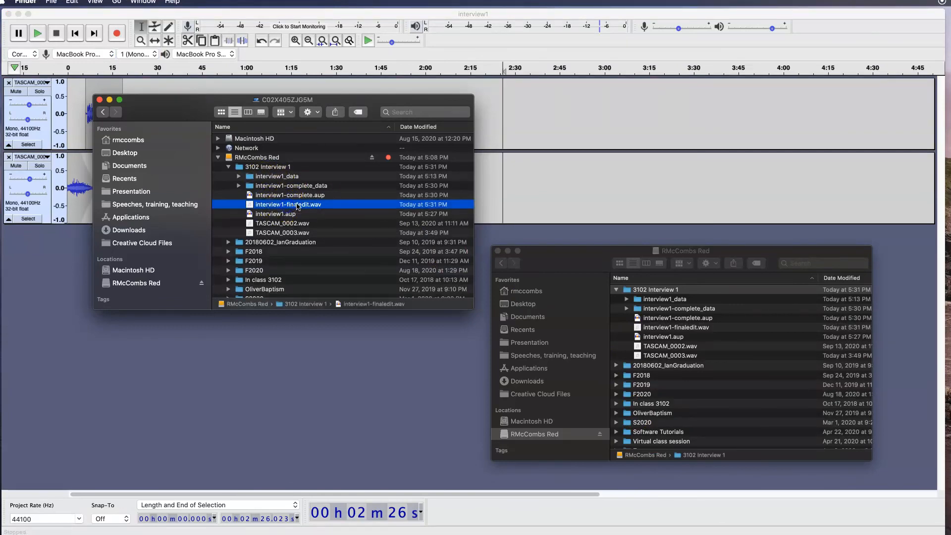
right_click(270, 206)
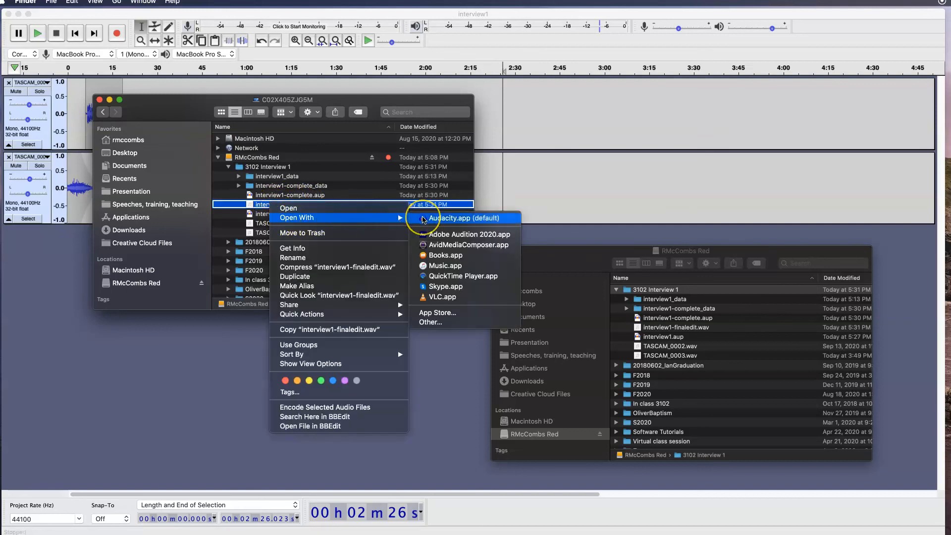
right_click(292, 207)
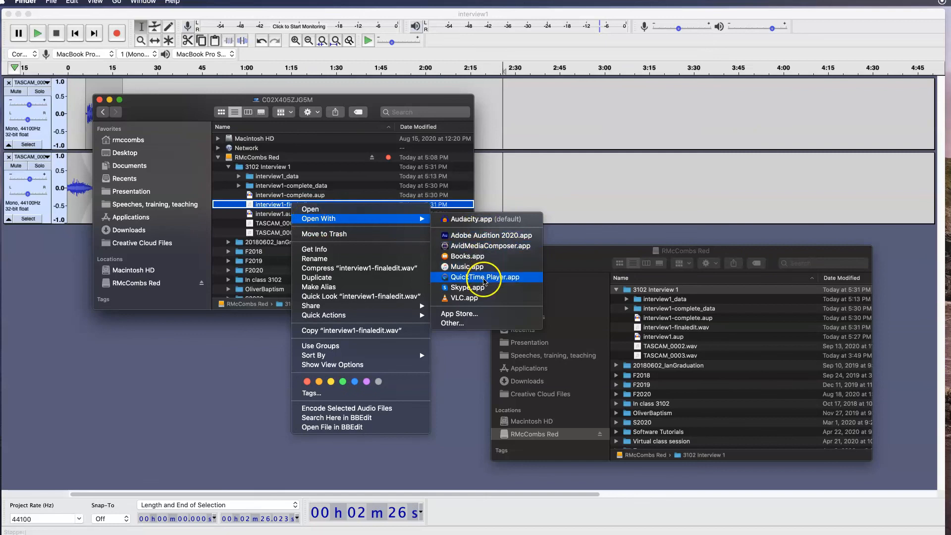
left_click(484, 279)
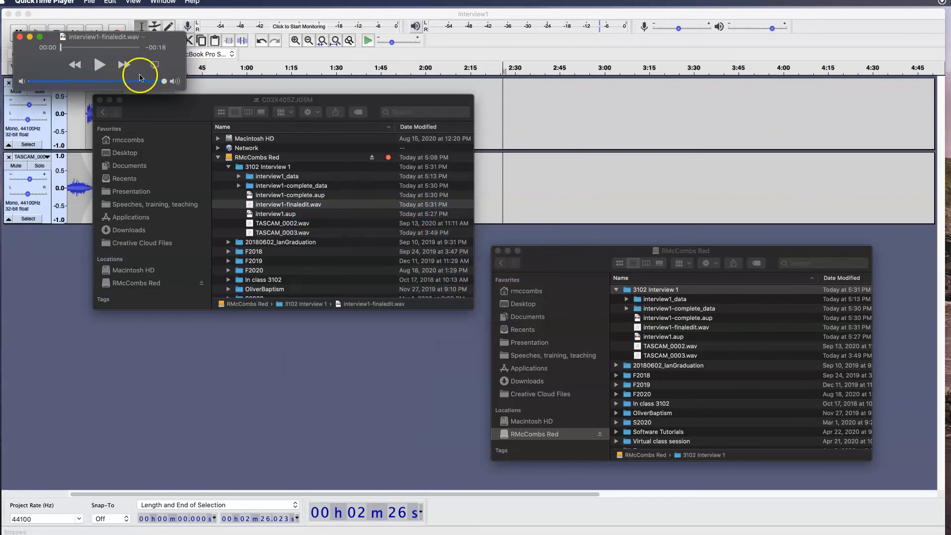
left_click(100, 65)
left_click(99, 65)
- Close the interview1-finaledit.wav player and the Finder window covering the audio tracks
left_click(19, 37)
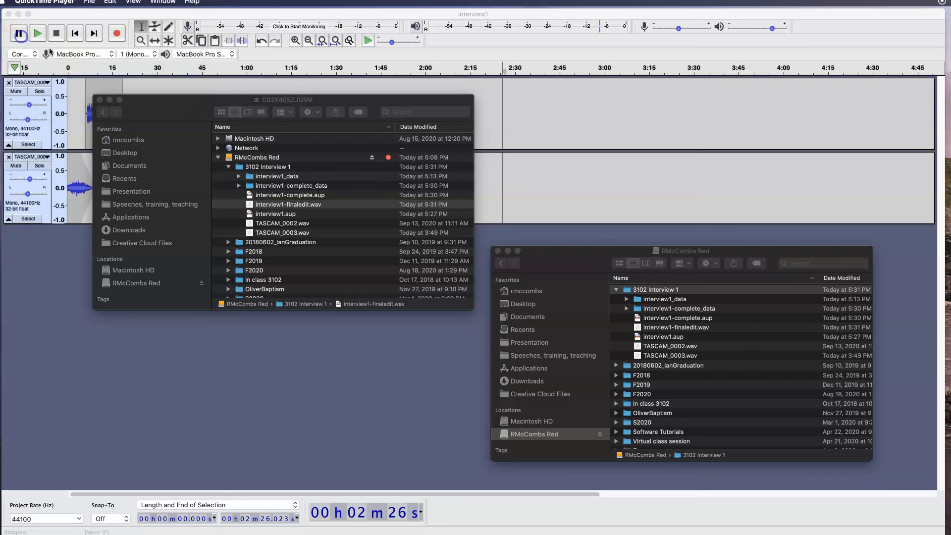
left_click(100, 100)
left_click(244, 406)
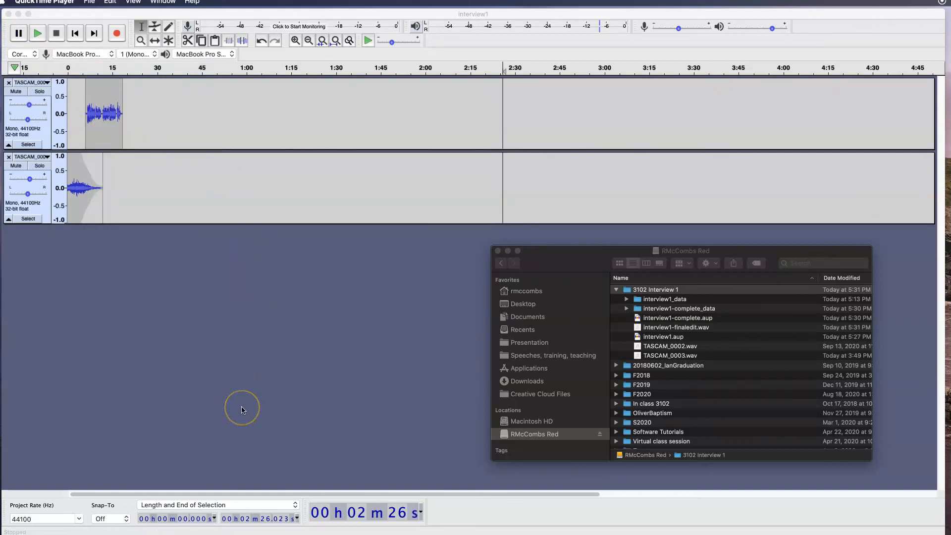
left_click(254, 385)
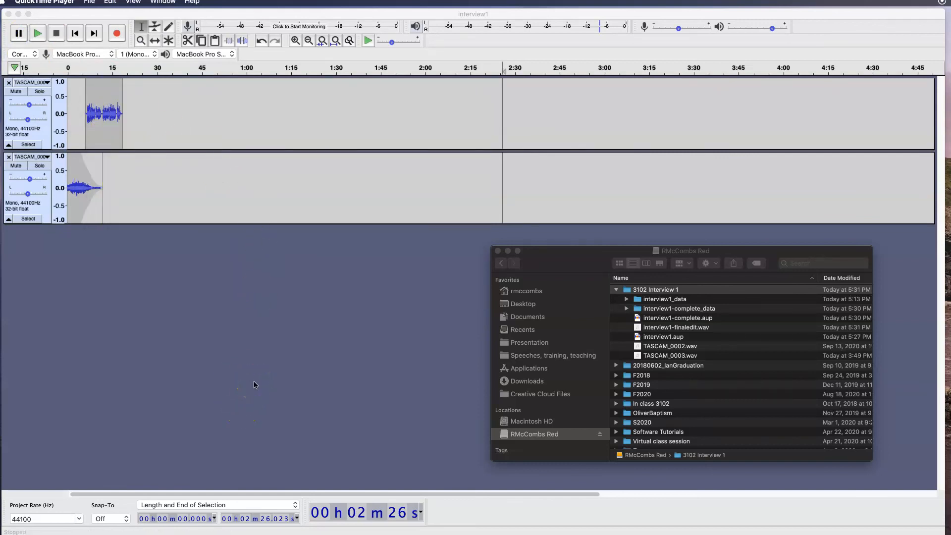